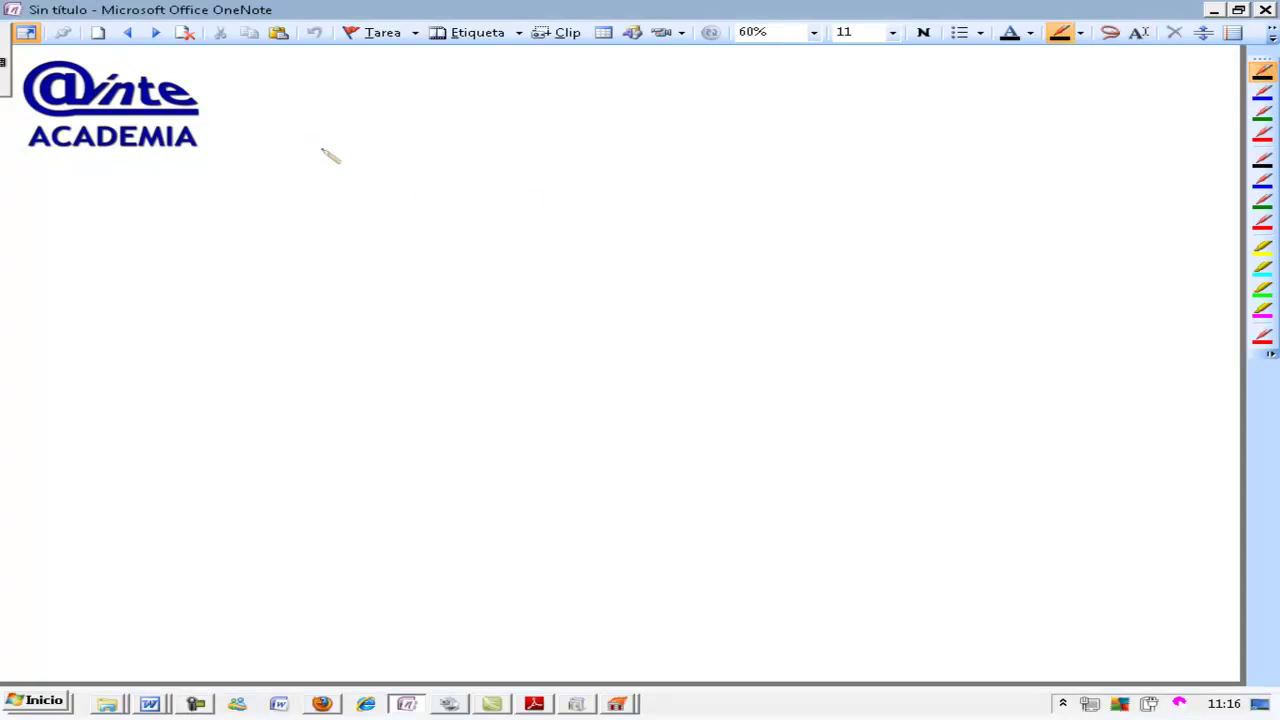
# - Handwrite 4760 beside divisor 28 under a division bracket in black ink, then switch to blue ink
pyautogui.moveTo(331, 133)
pyautogui.mouseDown()
pyautogui.moveTo(352, 180)
pyautogui.moveTo(412, 155)
pyautogui.moveTo(452, 158)
pyautogui.moveTo(478, 137)
pyautogui.mouseUp()
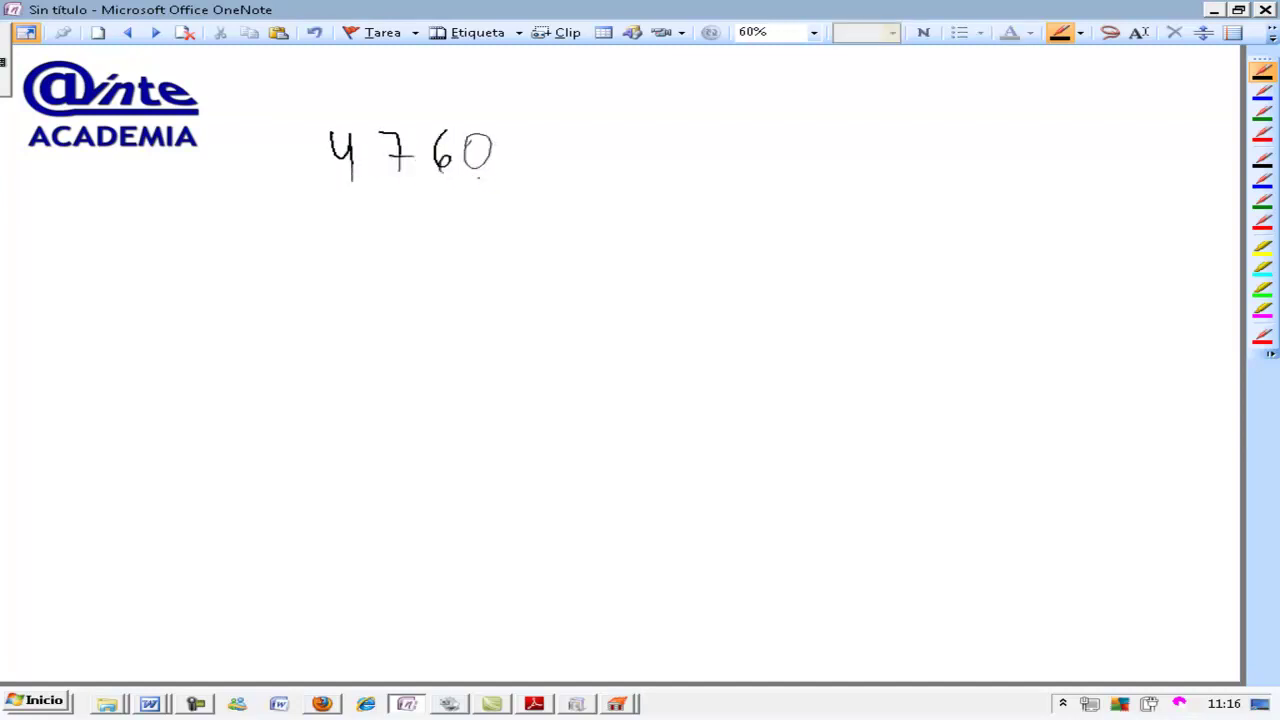
pyautogui.moveTo(622, 112)
pyautogui.mouseDown()
pyautogui.moveTo(624, 148)
pyautogui.moveTo(832, 178)
pyautogui.mouseUp()
pyautogui.moveTo(648, 135)
pyautogui.mouseDown()
pyautogui.moveTo(680, 170)
pyautogui.moveTo(704, 150)
pyautogui.moveTo(692, 155)
pyautogui.mouseUp()
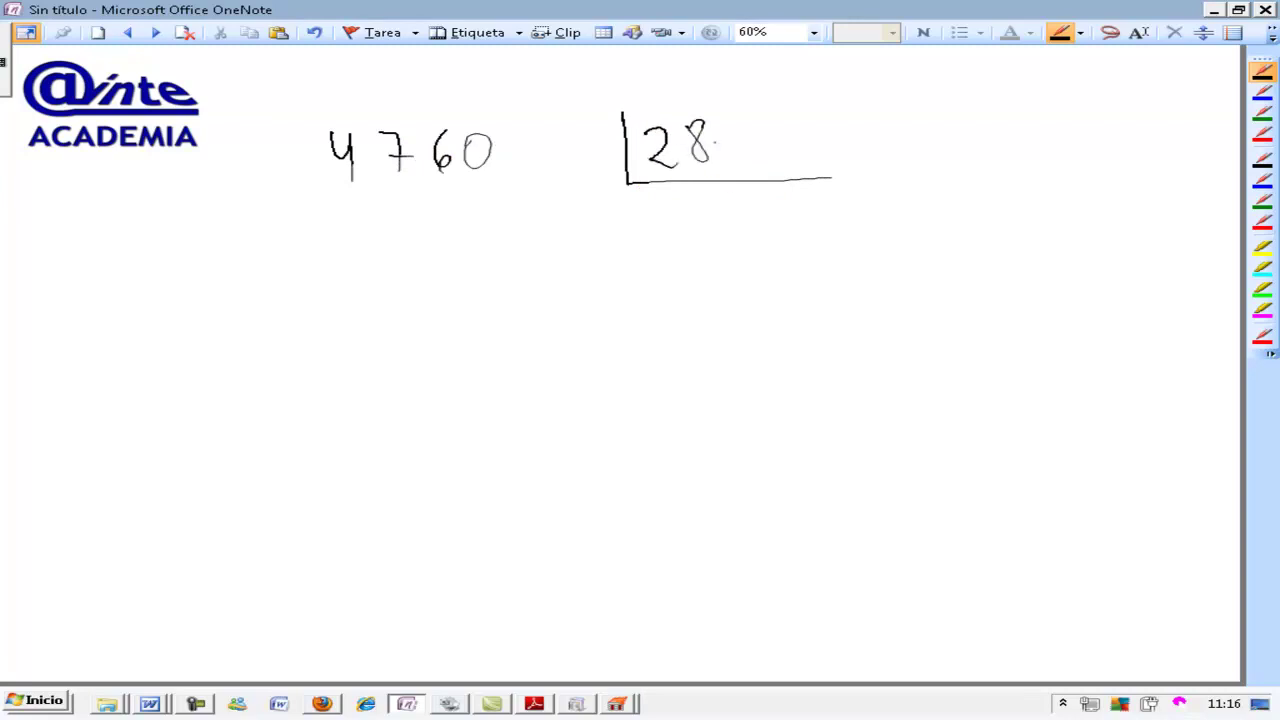
pyautogui.click(1262, 92)
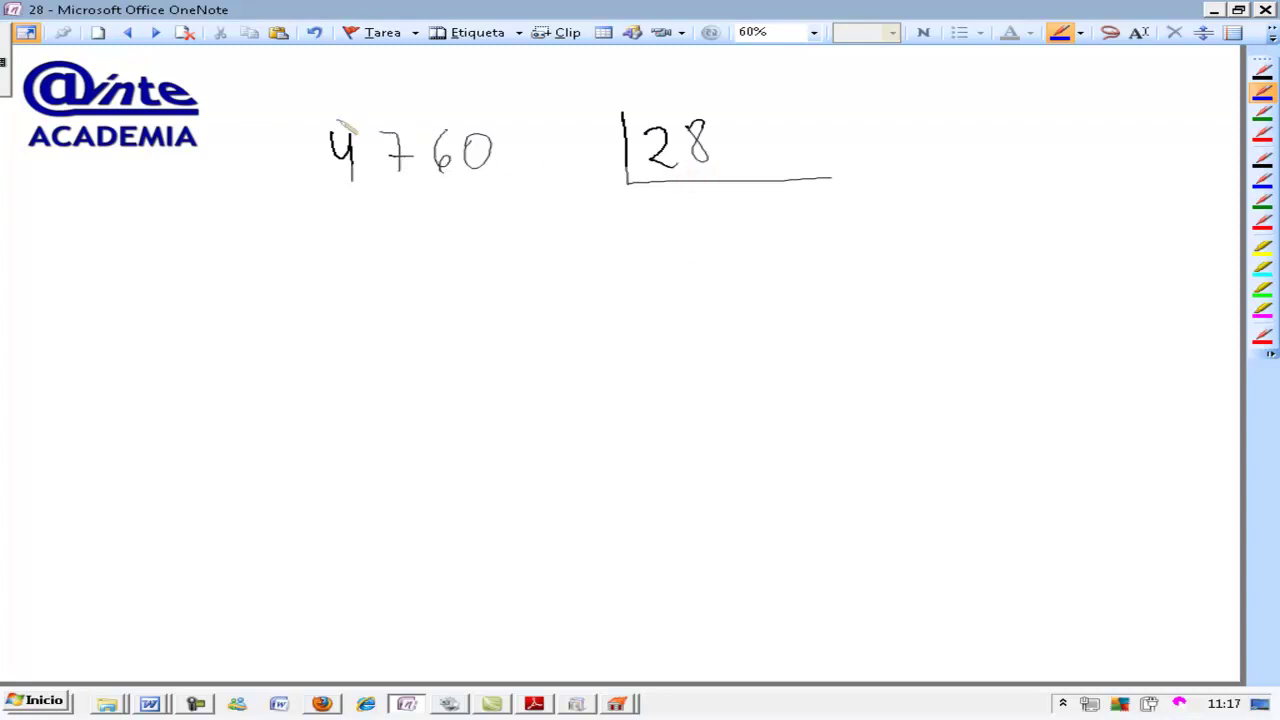
# - Arc over 47, write quotient digit 1, and start a side calculation of 28 × 2
pyautogui.moveTo(308, 126); pyautogui.dragTo(416, 126)
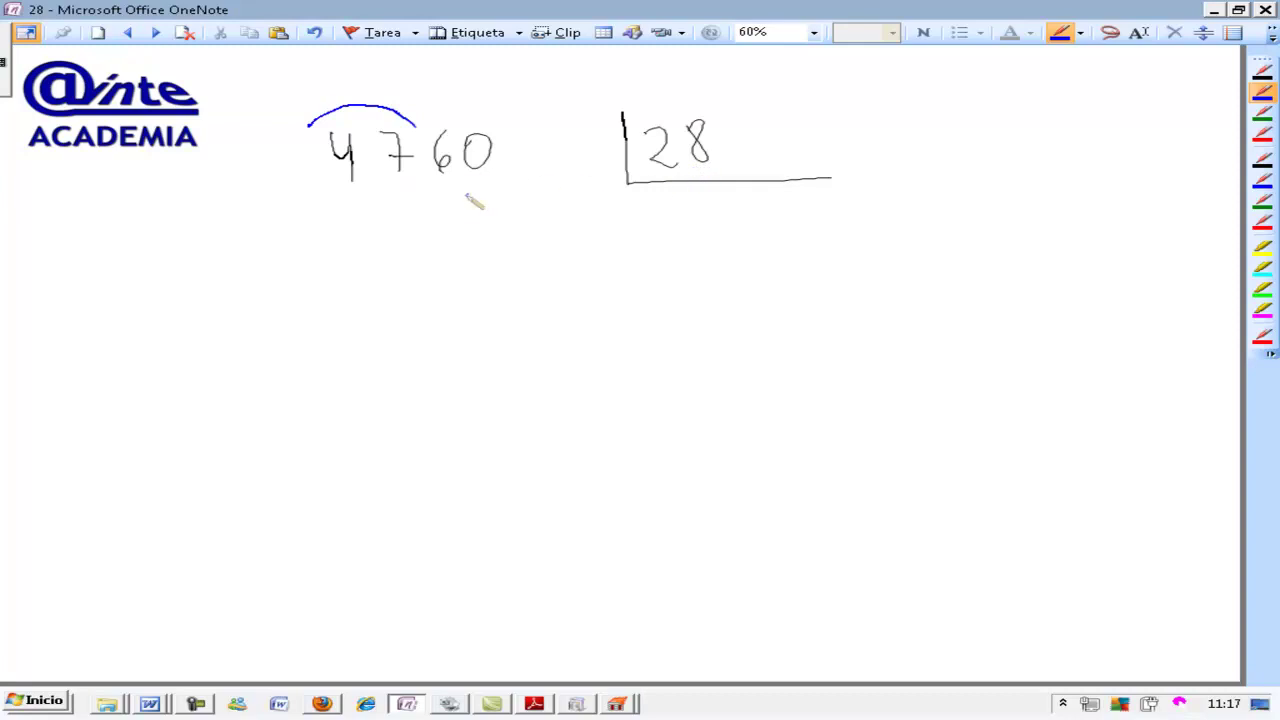
pyautogui.moveTo(658, 211)
pyautogui.mouseDown()
pyautogui.moveTo(665, 198)
pyautogui.moveTo(668, 236)
pyautogui.mouseUp()
pyautogui.moveTo(1019, 104)
pyautogui.mouseDown()
pyautogui.moveTo(1030, 124)
pyautogui.moveTo(1052, 100)
pyautogui.mouseUp()
pyautogui.moveTo(1019, 145)
pyautogui.mouseDown()
pyautogui.moveTo(1019, 157)
pyautogui.moveTo(1076, 168)
pyautogui.moveTo(1062, 190)
pyautogui.mouseUp()
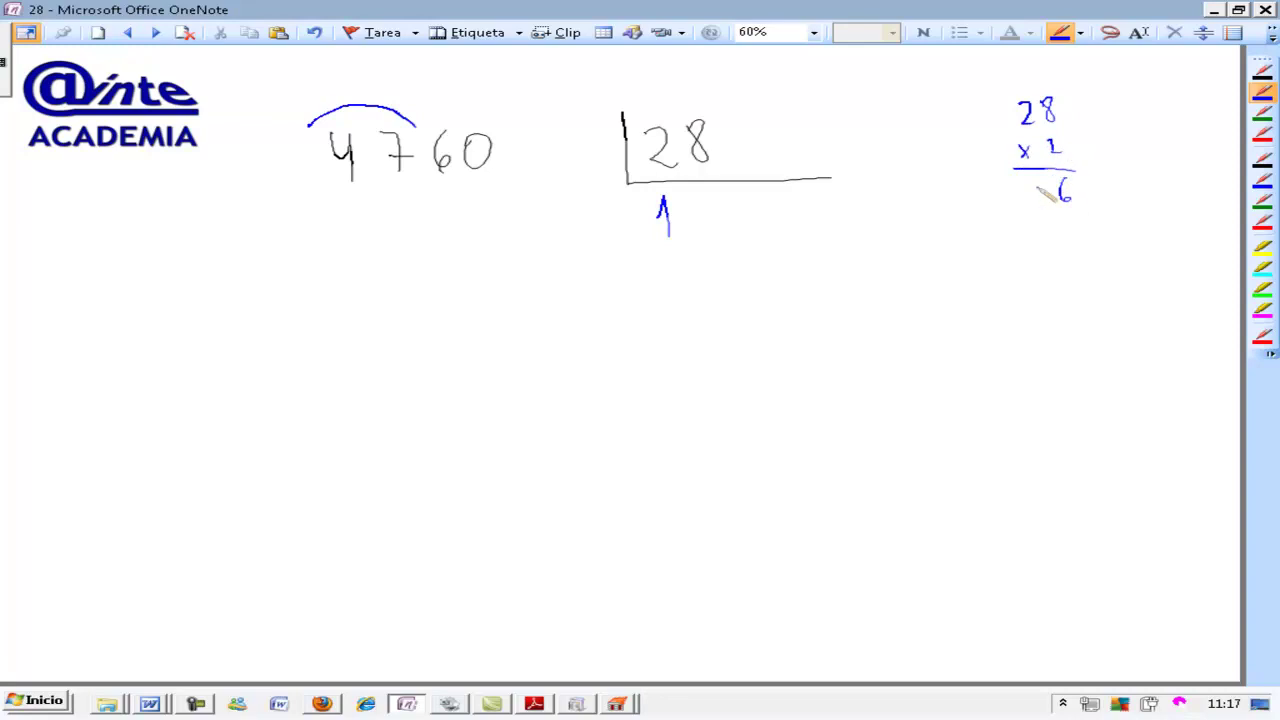
# - Complete the side product 56, then write −28 under 47 and underline it
pyautogui.moveTo(1033, 181); pyautogui.dragTo(1031, 200)
pyautogui.moveTo(1033, 180); pyautogui.dragTo(1047, 179)
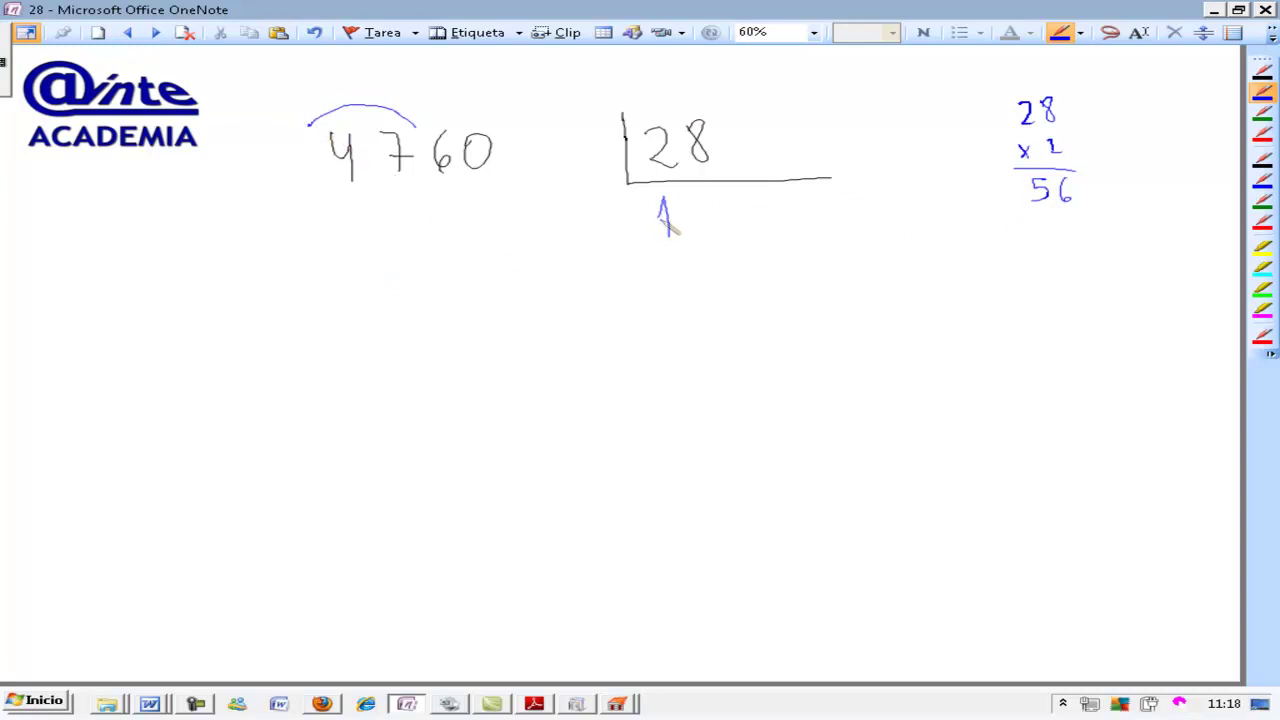
pyautogui.moveTo(342, 202)
pyautogui.mouseDown()
pyautogui.moveTo(368, 218)
pyautogui.moveTo(392, 194)
pyautogui.mouseUp()
pyautogui.moveTo(313, 202); pyautogui.dragTo(326, 202)
pyautogui.moveTo(302, 227); pyautogui.dragTo(415, 237)
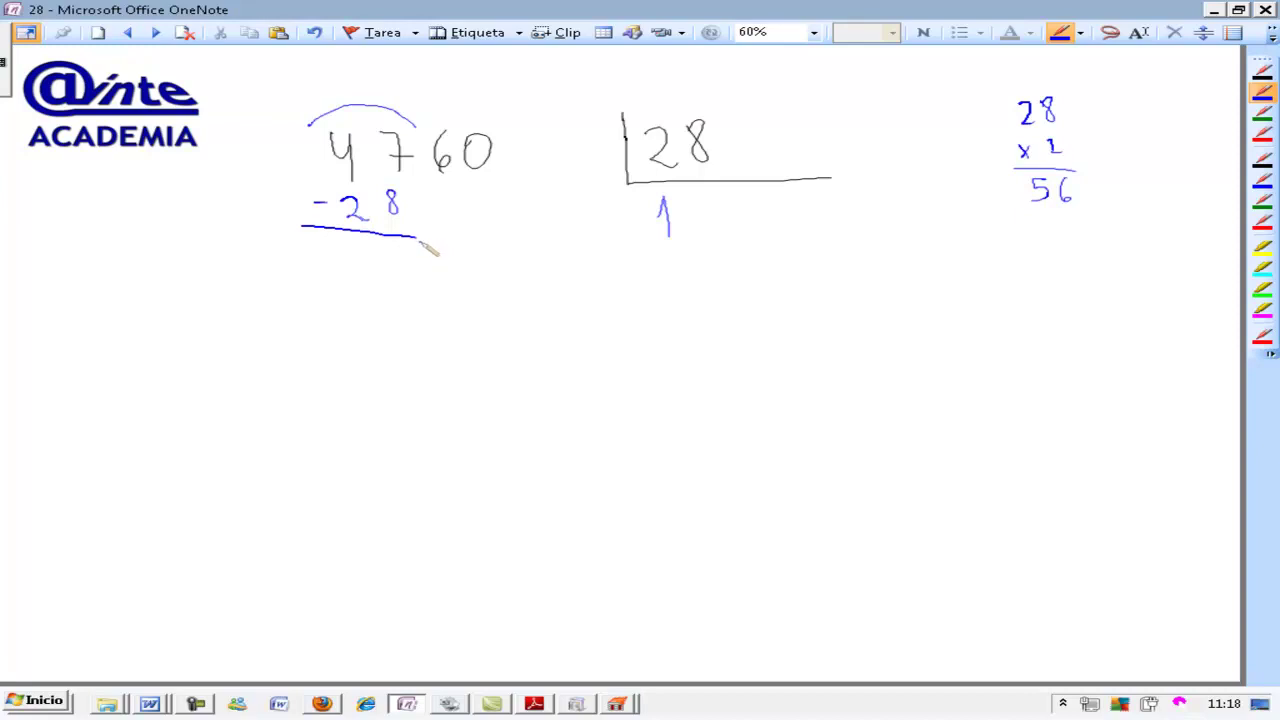
# - In black ink, write 657 beside divisor 32 under a bracket, then return to blue ink
pyautogui.click(1262, 70)
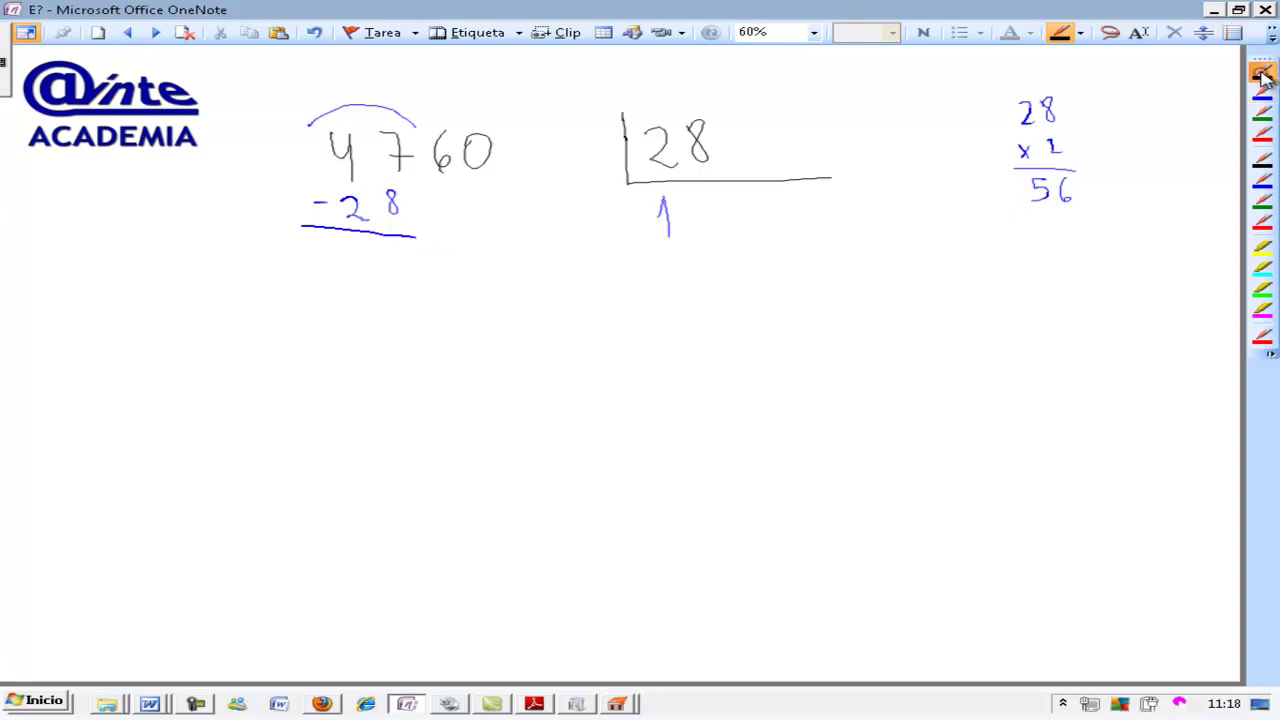
pyautogui.moveTo(336, 383)
pyautogui.mouseDown()
pyautogui.moveTo(323, 410)
pyautogui.moveTo(393, 400)
pyautogui.moveTo(376, 424)
pyautogui.mouseUp()
pyautogui.moveTo(412, 385); pyautogui.dragTo(433, 422)
pyautogui.moveTo(582, 368)
pyautogui.mouseDown()
pyautogui.moveTo(584, 394)
pyautogui.moveTo(740, 413)
pyautogui.mouseUp()
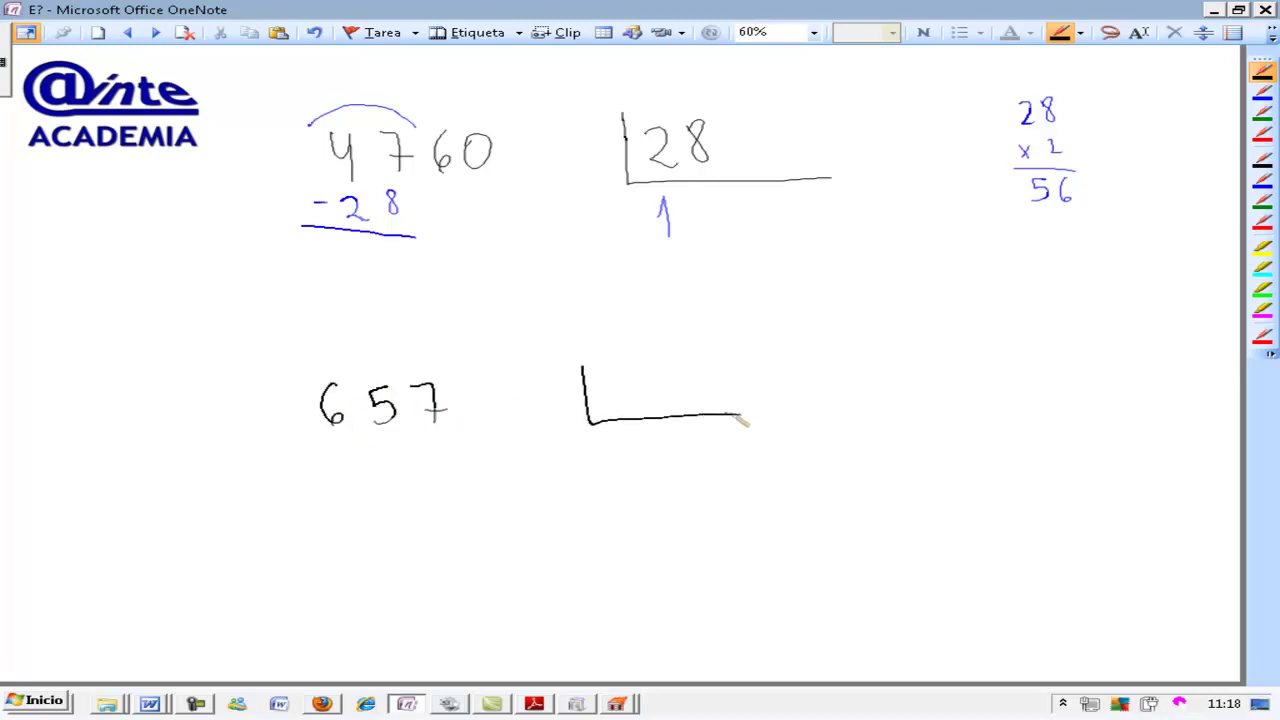
pyautogui.moveTo(605, 379)
pyautogui.mouseDown()
pyautogui.moveTo(607, 409)
pyautogui.moveTo(669, 411)
pyautogui.mouseUp()
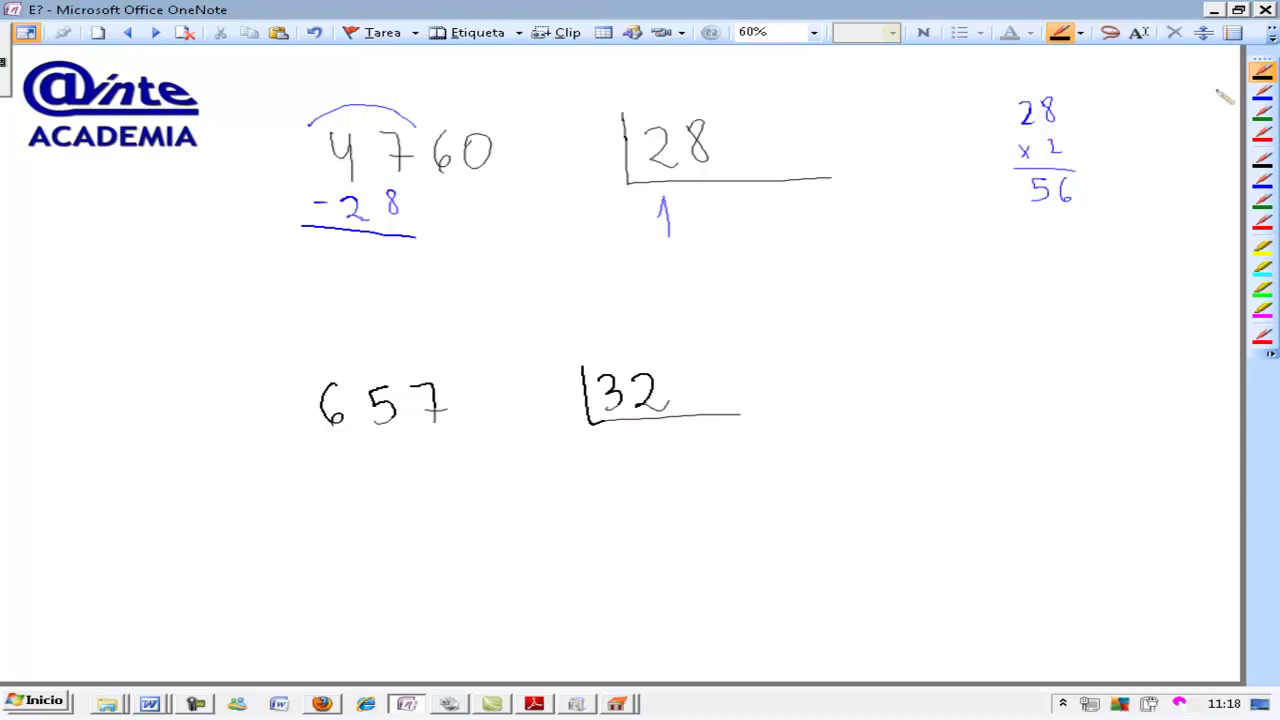
pyautogui.click(1262, 91)
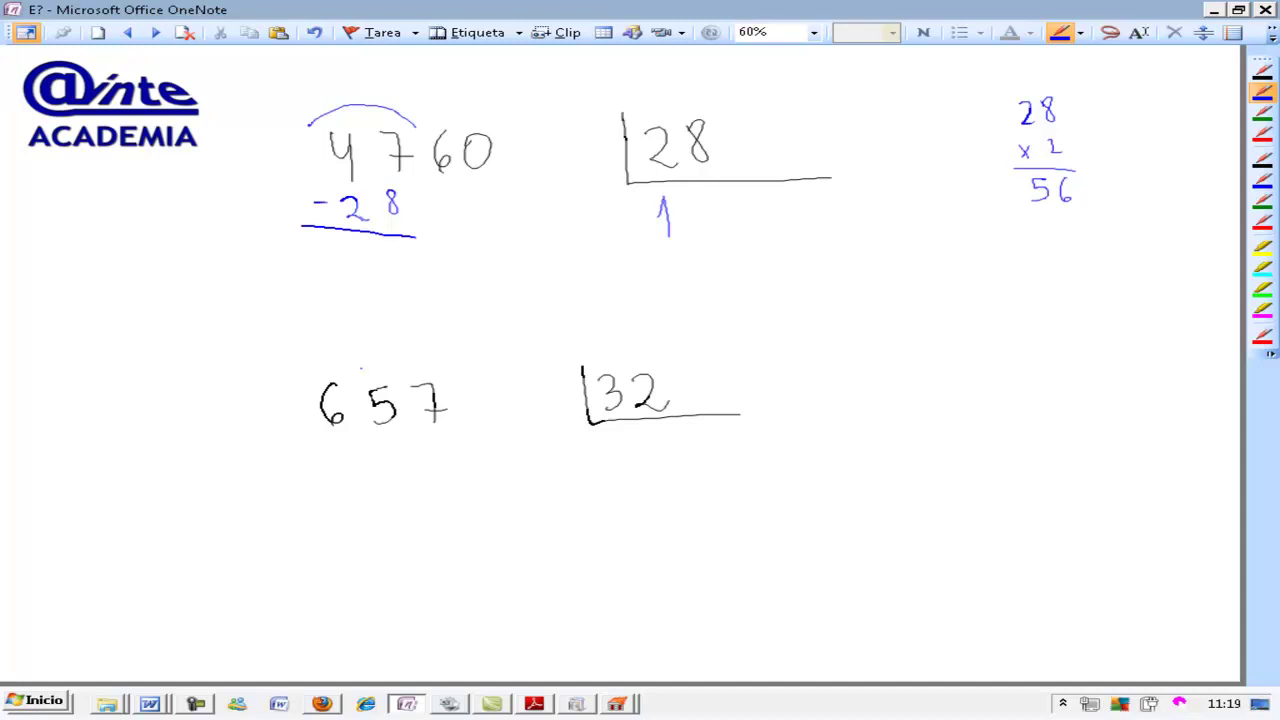
# - Arc over 65 in 657 and erase the stray arc over divisor 32
pyautogui.click(534, 354)
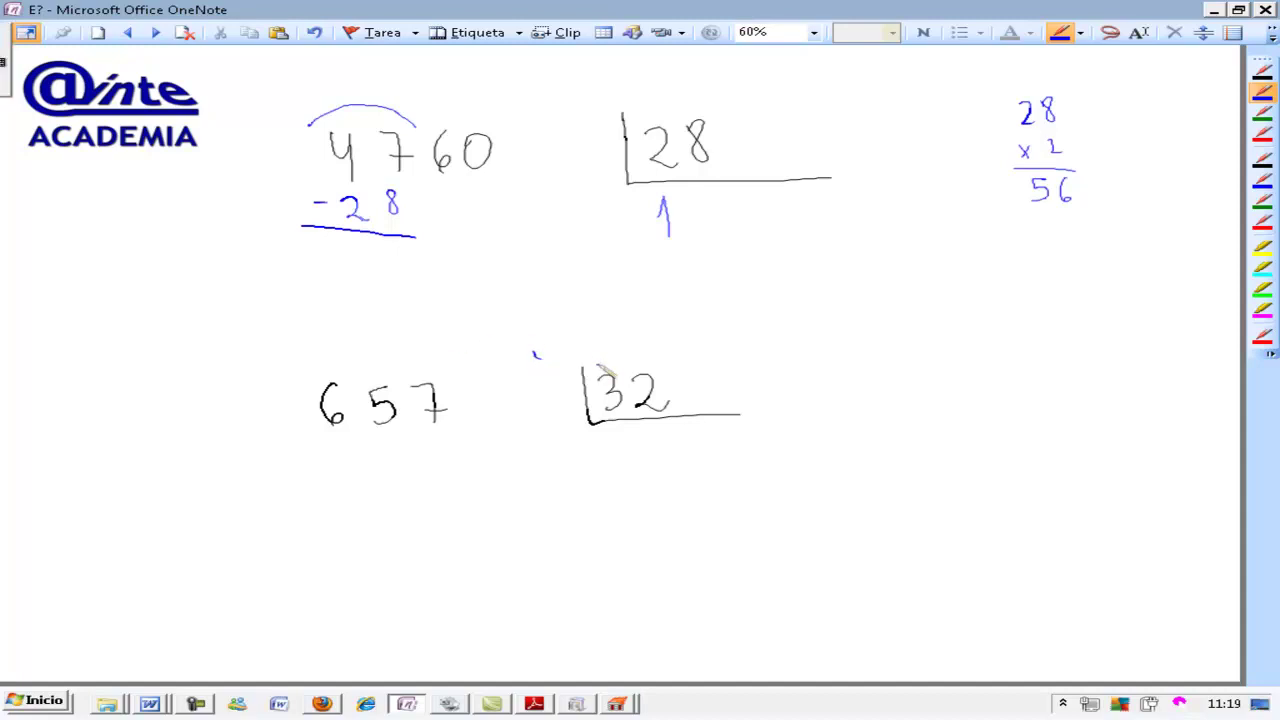
pyautogui.moveTo(590, 372); pyautogui.dragTo(663, 360)
pyautogui.moveTo(316, 372); pyautogui.dragTo(395, 382)
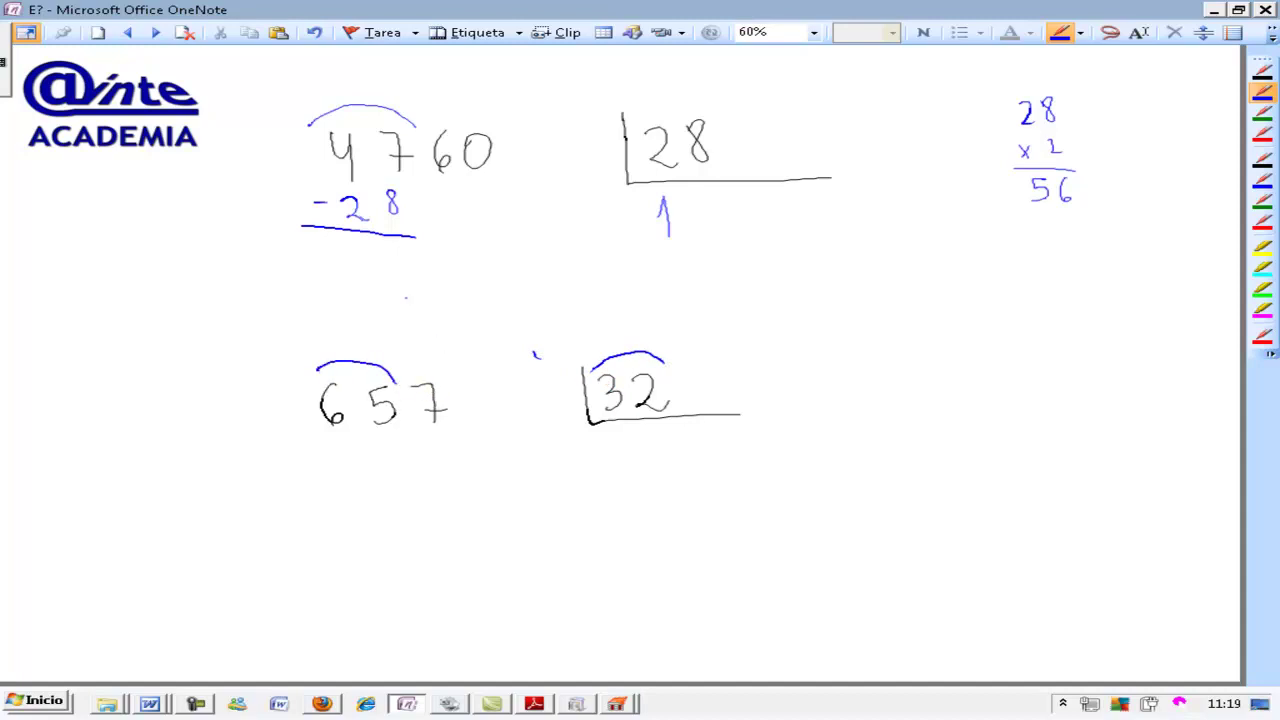
pyautogui.moveTo(592, 366); pyautogui.dragTo(658, 360)
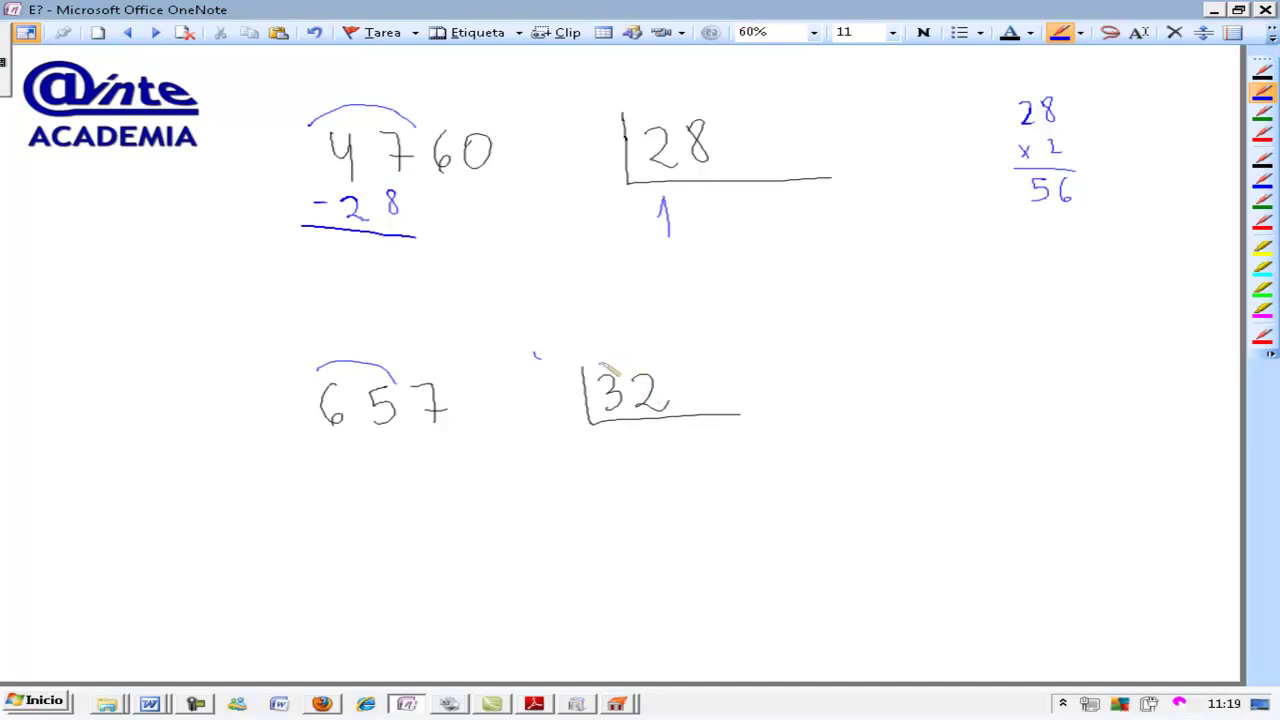
# - Write a side calculation of 32 × 2 and the first quotient digit 2 under 32
pyautogui.moveTo(997, 327)
pyautogui.mouseDown()
pyautogui.moveTo(999, 354)
pyautogui.moveTo(1054, 354)
pyautogui.moveTo(988, 397)
pyautogui.moveTo(1054, 395)
pyautogui.mouseUp()
pyautogui.moveTo(973, 407); pyautogui.dragTo(1073, 406)
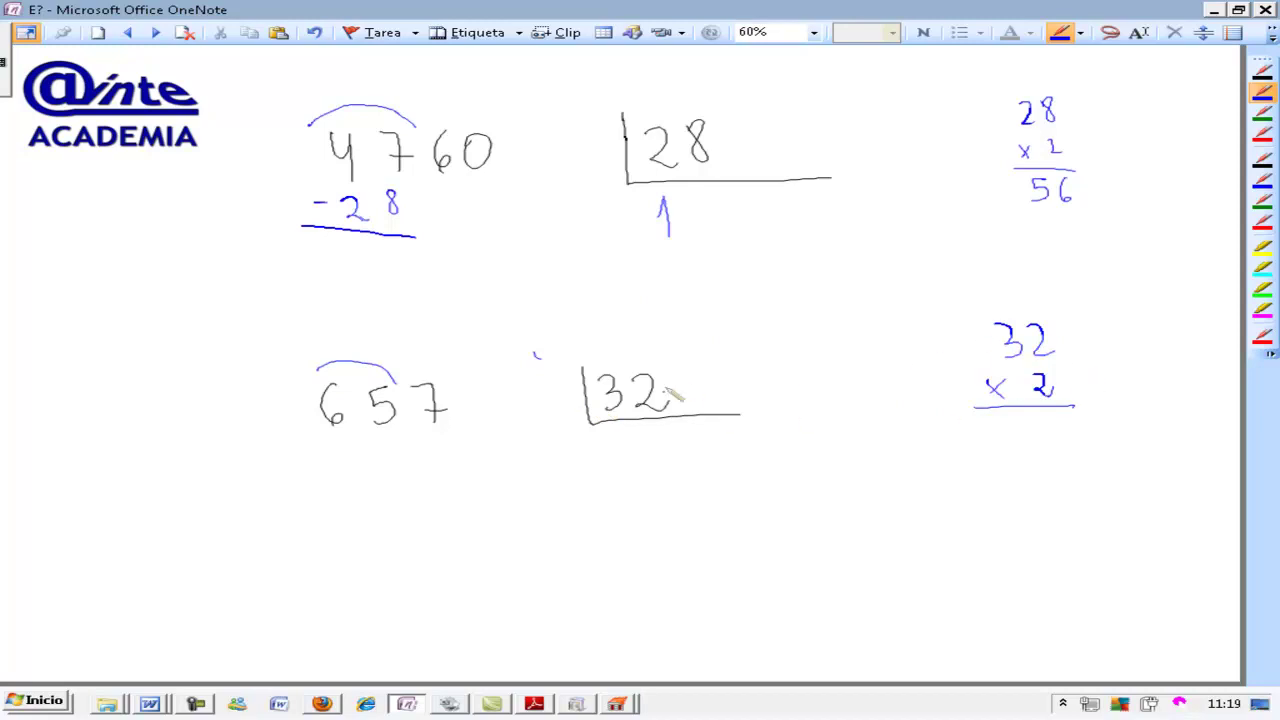
pyautogui.moveTo(605, 449); pyautogui.dragTo(638, 470)
# - Write 17 under 657, extend the quotient to 20, and arc over the 1 and the 3
pyautogui.moveTo(378, 462)
pyautogui.mouseDown()
pyautogui.moveTo(393, 482)
pyautogui.moveTo(450, 468)
pyautogui.mouseUp()
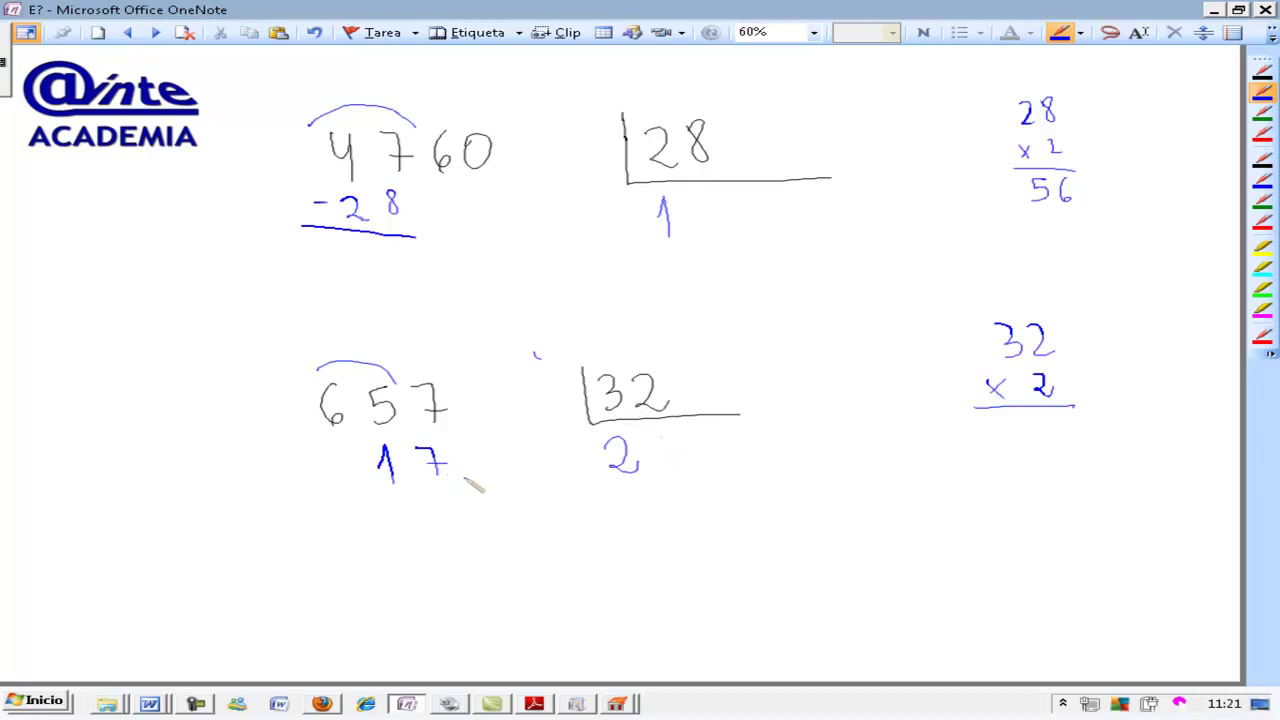
pyautogui.moveTo(678, 442); pyautogui.dragTo(672, 441)
pyautogui.moveTo(370, 462); pyautogui.dragTo(396, 455)
pyautogui.moveTo(592, 374); pyautogui.dragTo(622, 376)
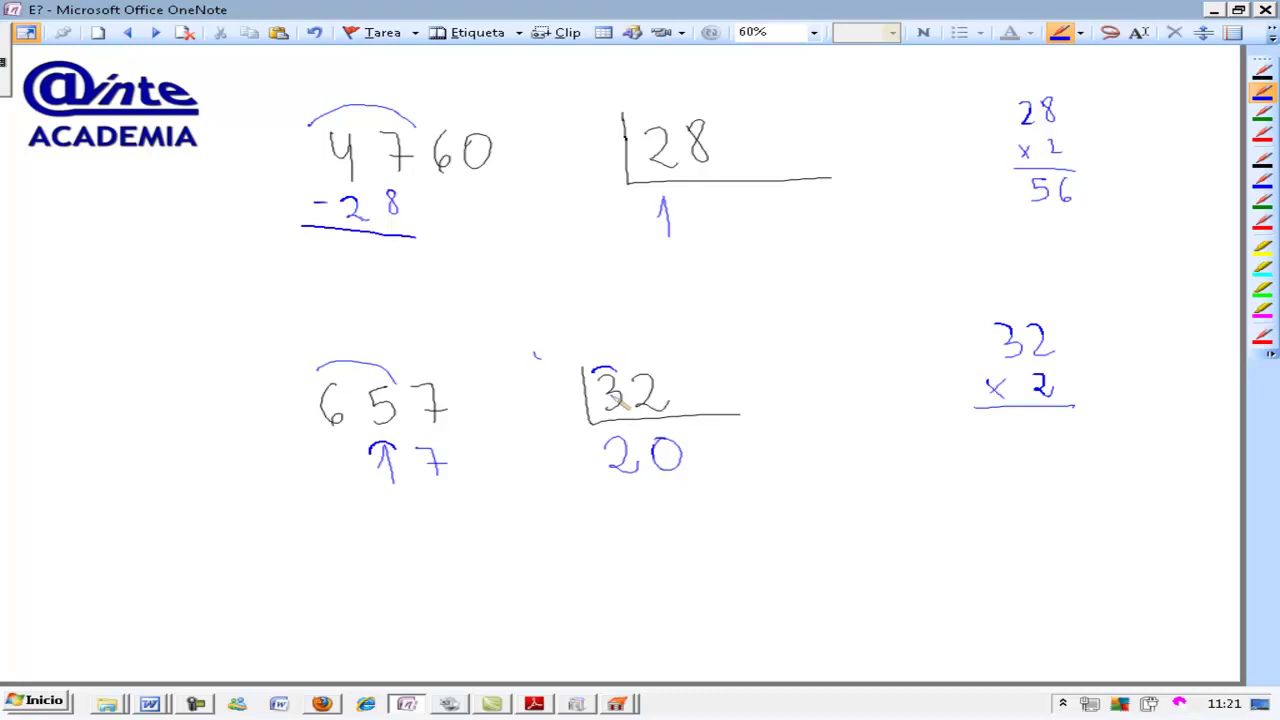
# - In black ink, write 325 beside divisor 15 under a division bracket
pyautogui.click(1264, 74)
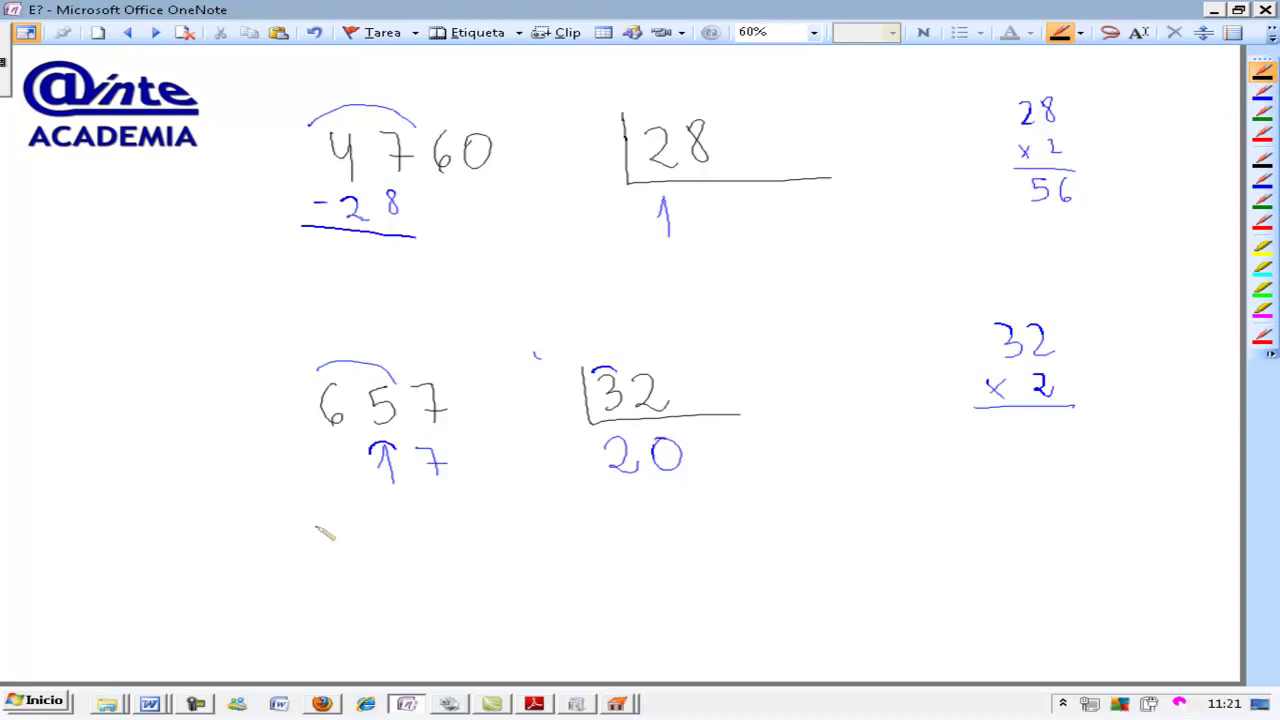
pyautogui.moveTo(336, 537)
pyautogui.mouseDown()
pyautogui.moveTo(326, 565)
pyautogui.moveTo(405, 566)
pyautogui.mouseUp()
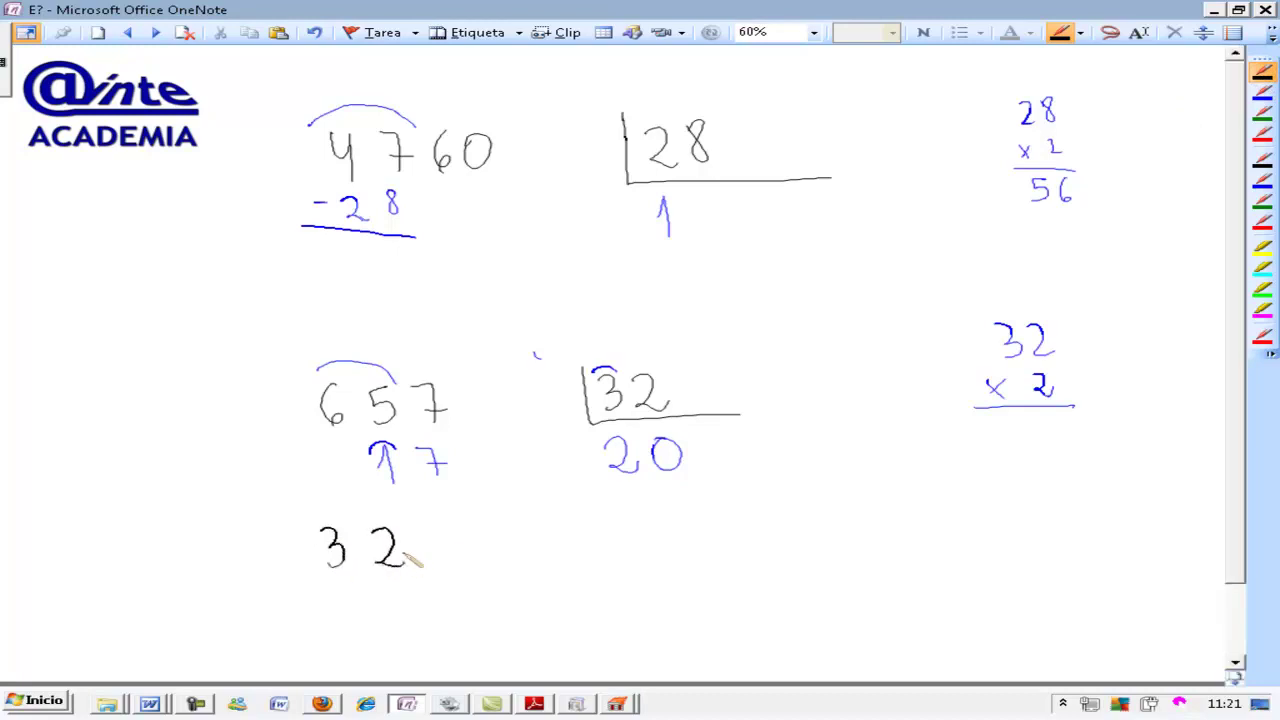
pyautogui.moveTo(440, 526); pyautogui.dragTo(430, 563)
pyautogui.moveTo(588, 513); pyautogui.dragTo(788, 580)
pyautogui.moveTo(615, 539); pyautogui.dragTo(640, 570)
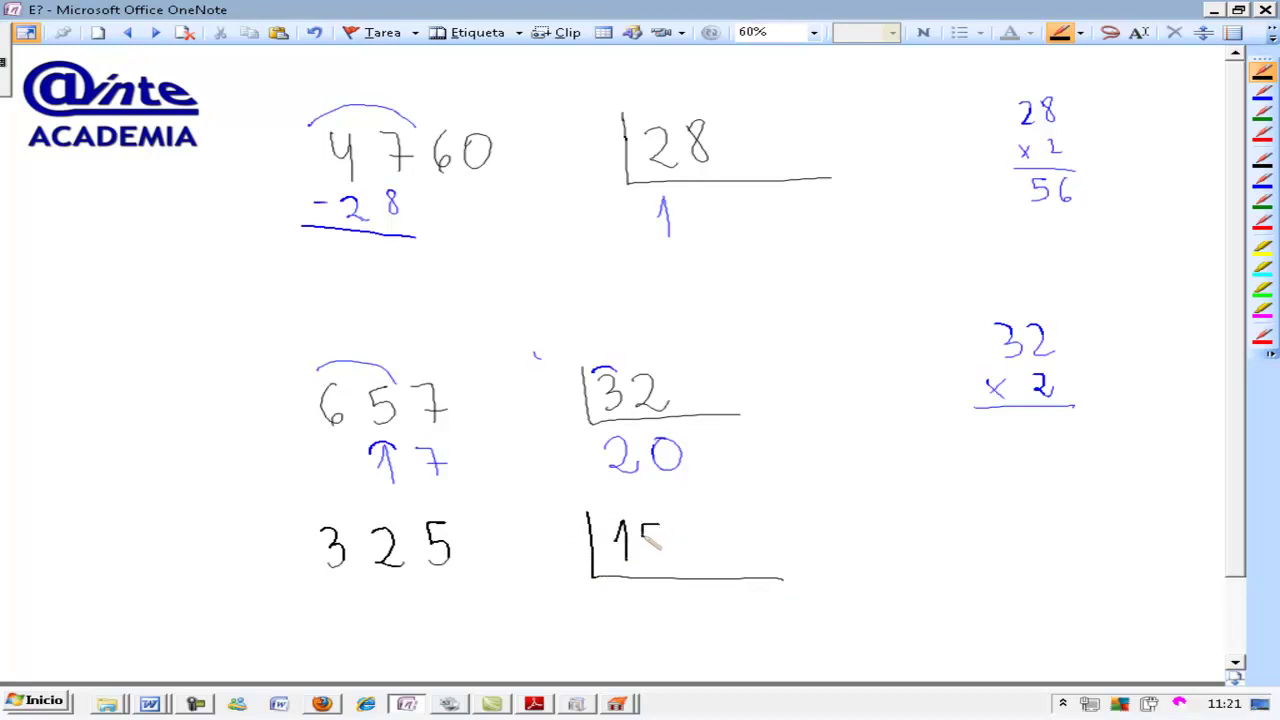
# - In blue ink, arc over the 3 of 325 and the 1 of 15
pyautogui.moveTo(1238, 455); pyautogui.dragTo(1224, 532)
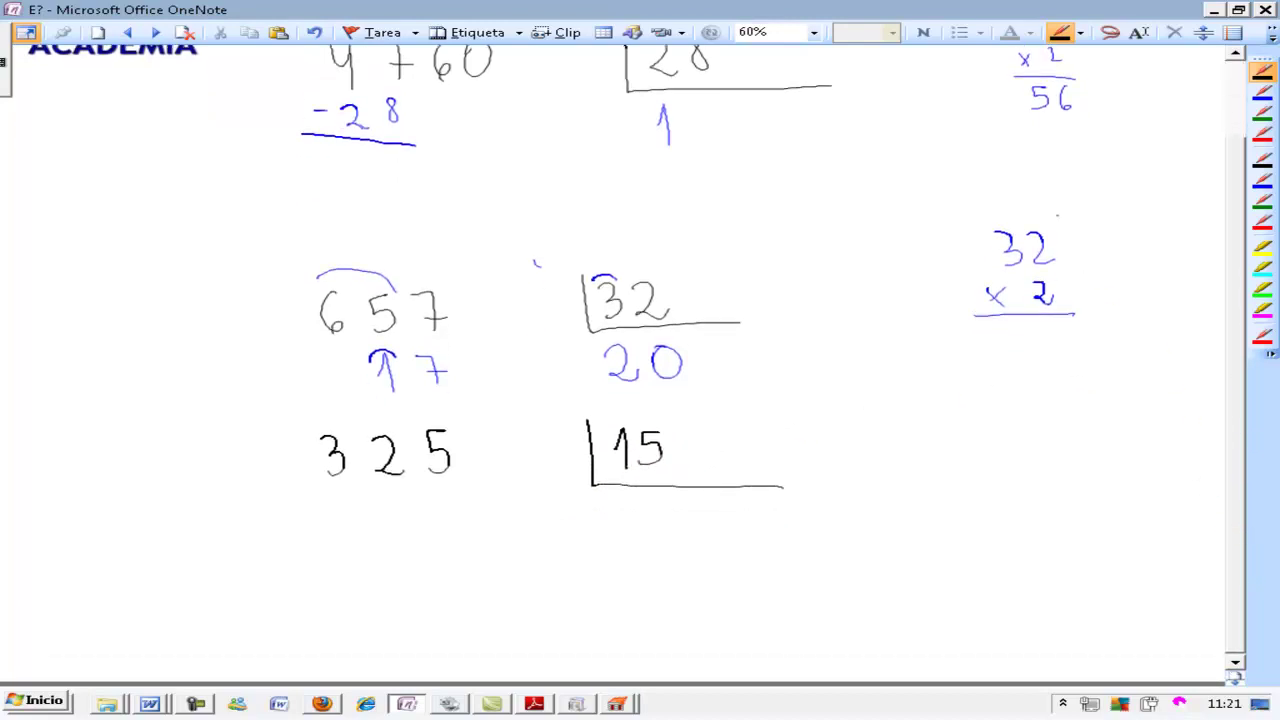
pyautogui.click(1262, 92)
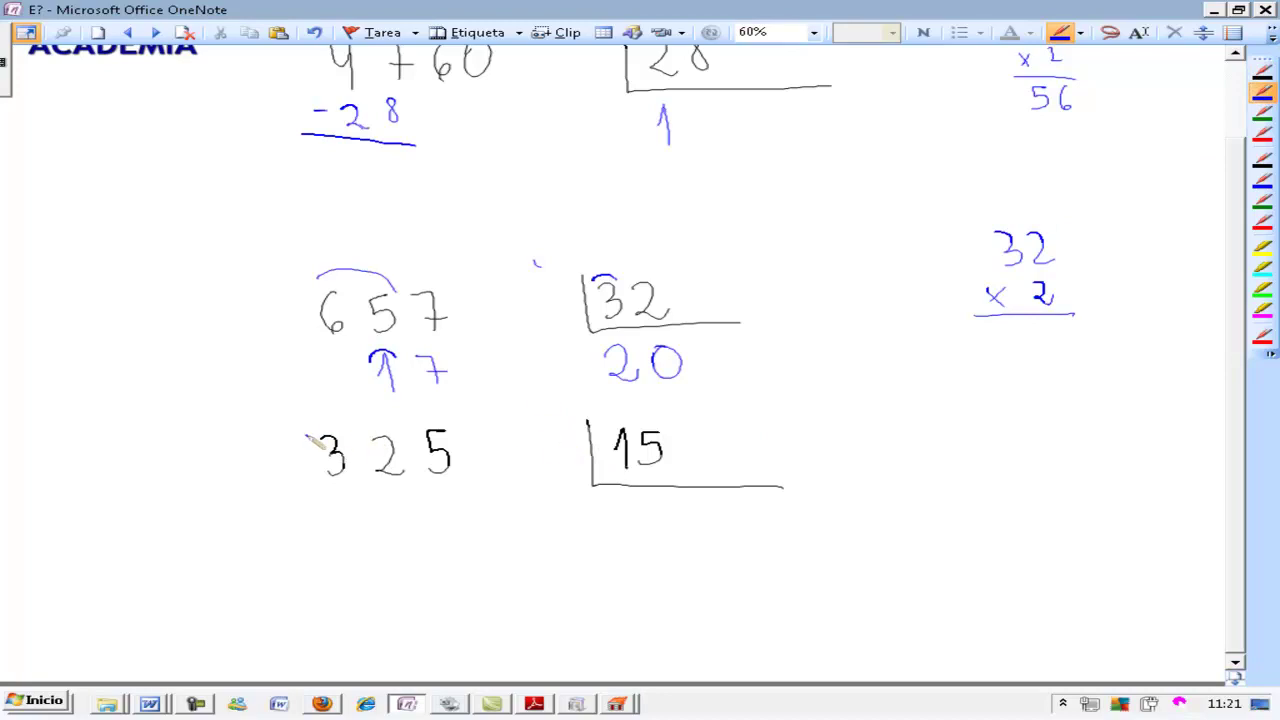
pyautogui.moveTo(304, 440); pyautogui.dragTo(355, 432)
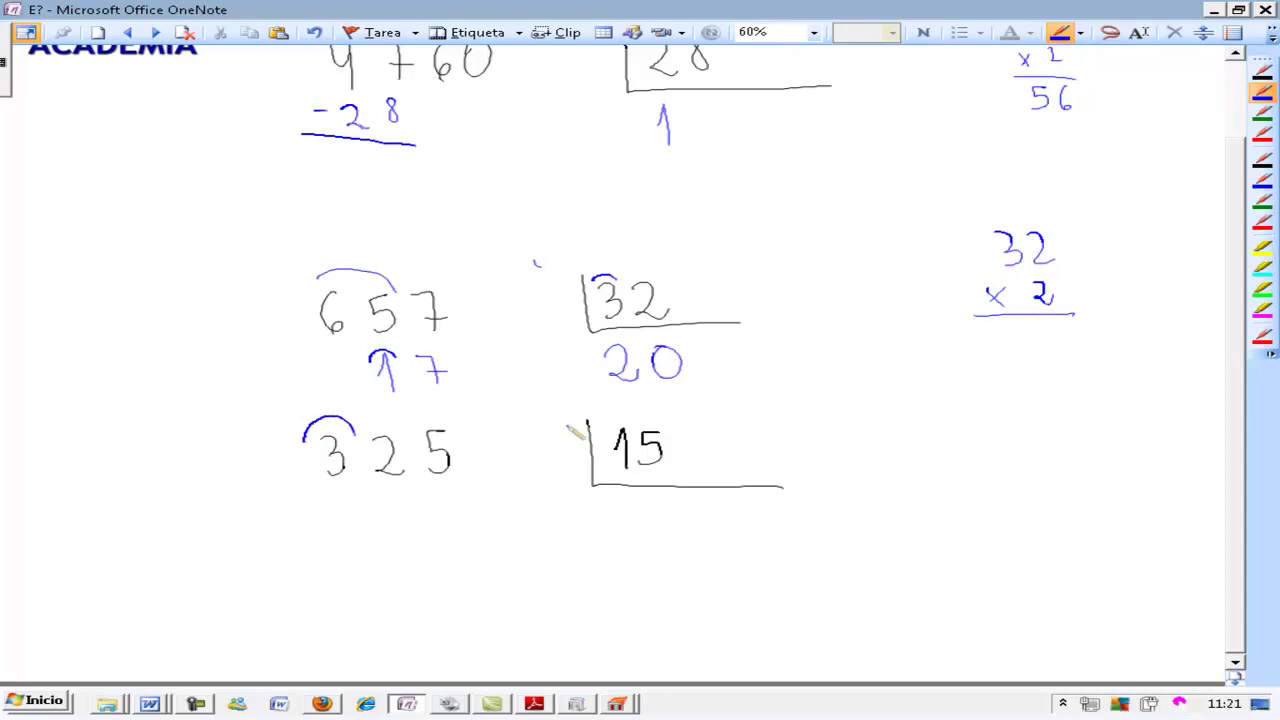
pyautogui.moveTo(604, 434); pyautogui.dragTo(634, 432)
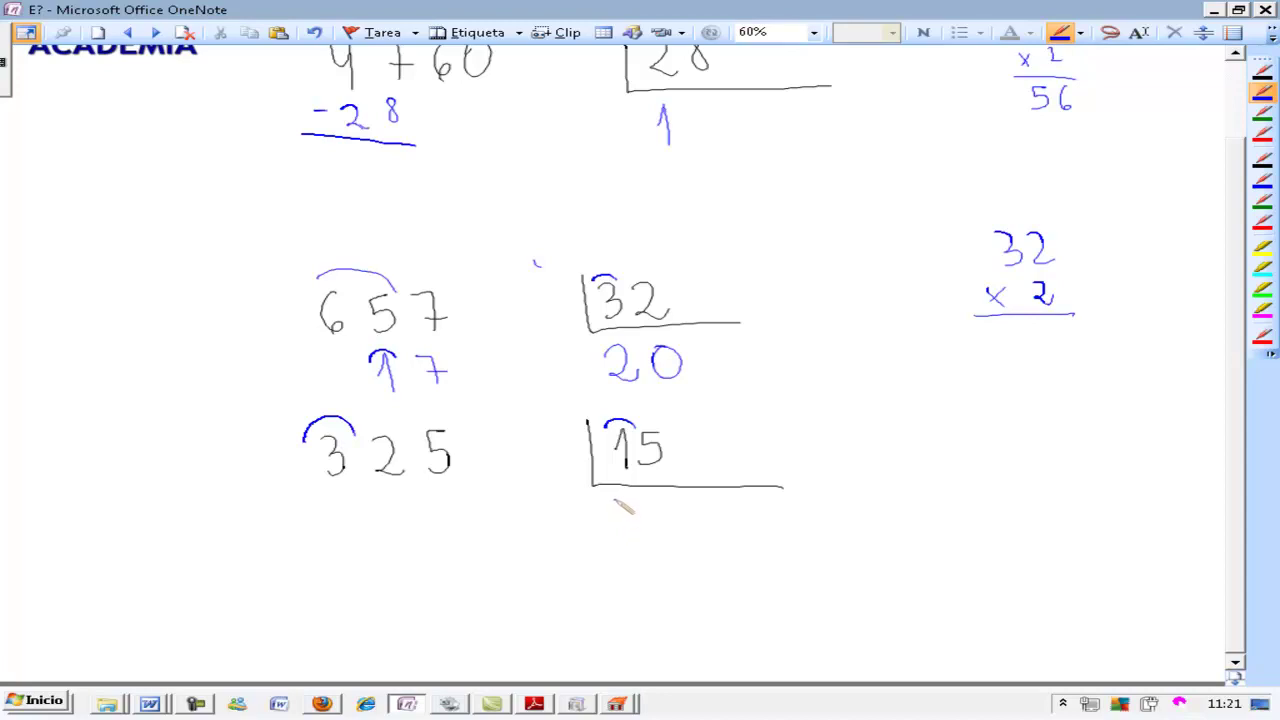
# - Arc over 32 in 325, erase the arc over 15, and write trial quotient digit 3
pyautogui.moveTo(342, 431)
pyautogui.mouseDown()
pyautogui.moveTo(378, 421)
pyautogui.moveTo(403, 434)
pyautogui.mouseUp()
pyautogui.moveTo(608, 424); pyautogui.dragTo(627, 418)
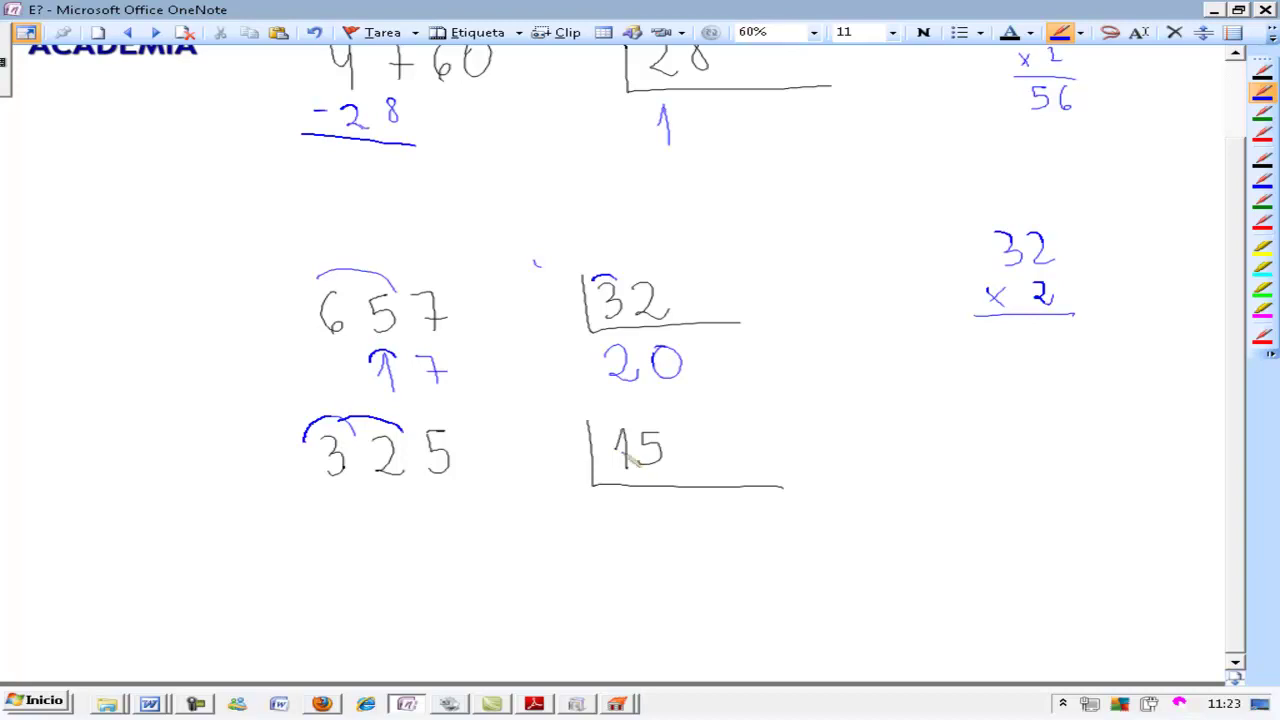
pyautogui.moveTo(613, 507); pyautogui.dragTo(614, 538)
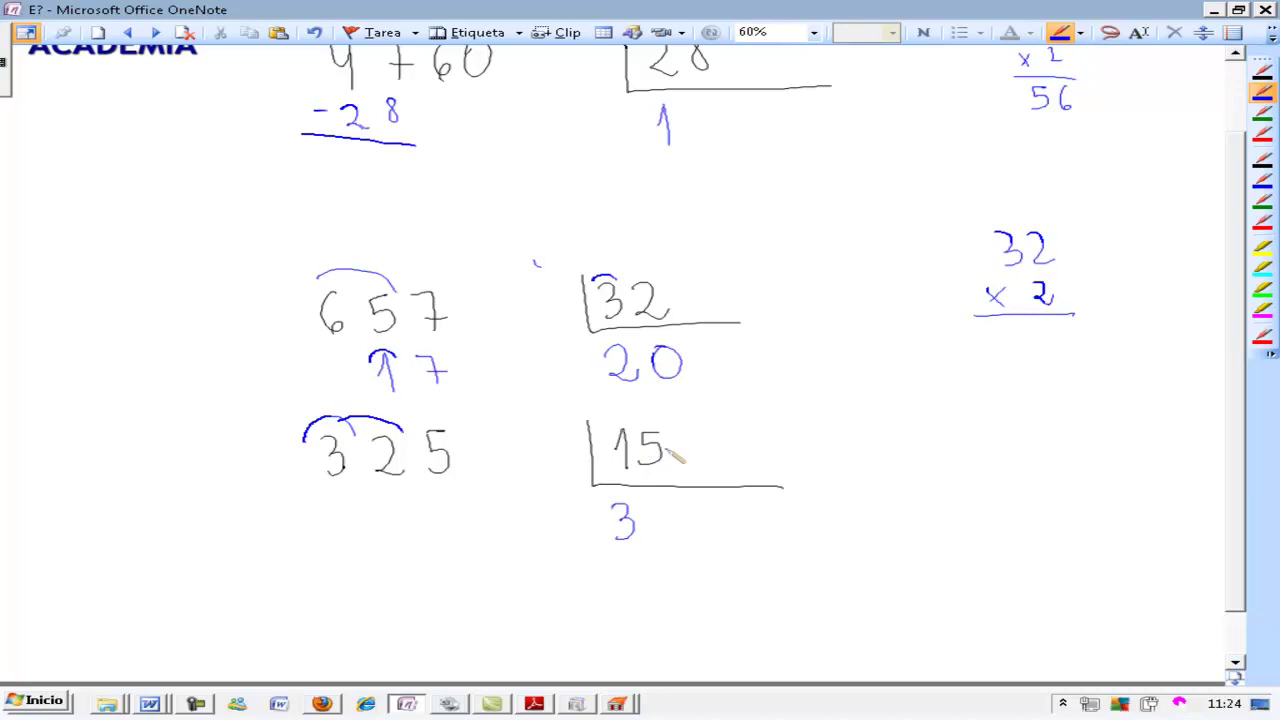
# - Handwrite 15 × 1 = 15 and 15 × 2 = 30 in blue at the right
pyautogui.moveTo(981, 416); pyautogui.dragTo(988, 433)
pyautogui.moveTo(1008, 412)
pyautogui.mouseDown()
pyautogui.moveTo(998, 430)
pyautogui.moveTo(1028, 436)
pyautogui.mouseUp()
pyautogui.moveTo(1028, 426)
pyautogui.mouseDown()
pyautogui.moveTo(1020, 436)
pyautogui.moveTo(1048, 440)
pyautogui.moveTo(1080, 426)
pyautogui.mouseUp()
pyautogui.moveTo(1066, 438); pyautogui.dragTo(1108, 437)
pyautogui.moveTo(986, 470)
pyautogui.mouseDown()
pyautogui.moveTo(990, 486)
pyautogui.moveTo(1030, 494)
pyautogui.moveTo(1000, 492)
pyautogui.moveTo(1062, 490)
pyautogui.mouseUp()
pyautogui.moveTo(1070, 480); pyautogui.dragTo(1104, 491)
pyautogui.moveTo(1124, 472)
pyautogui.mouseDown()
pyautogui.moveTo(1126, 492)
pyautogui.moveTo(1128, 472)
pyautogui.mouseUp()
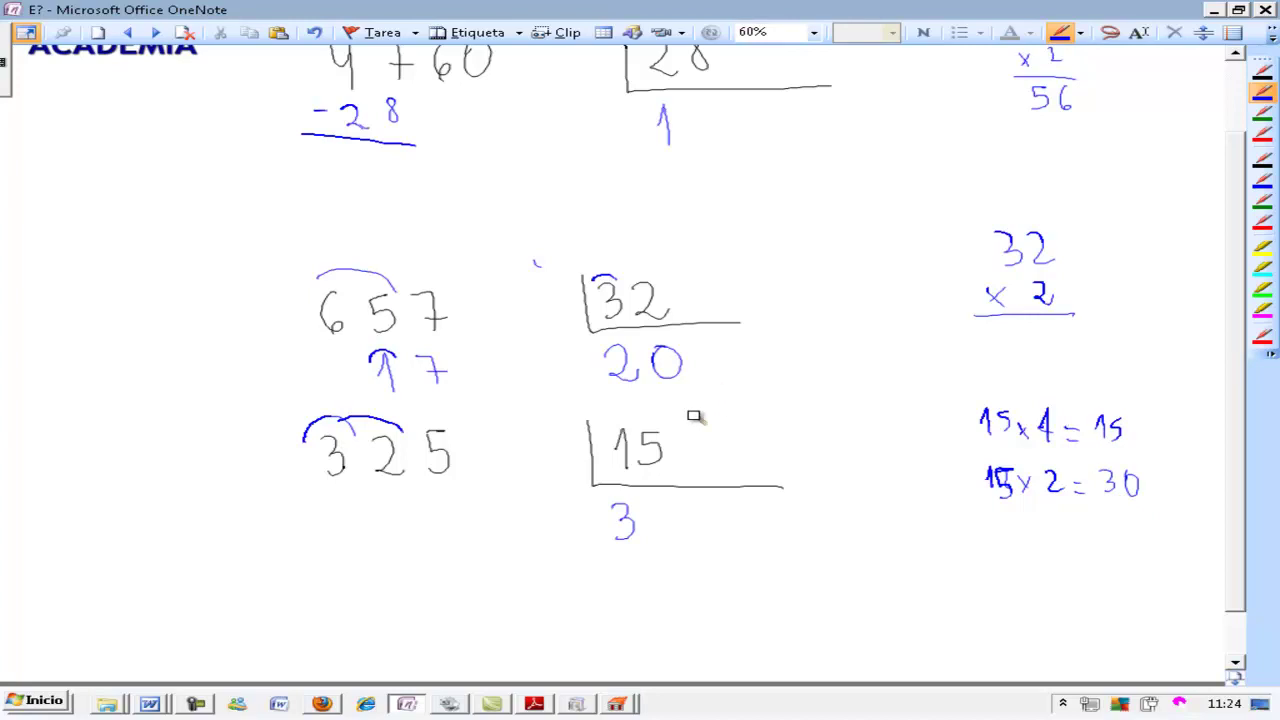
# - Erase the trial 3 under 15 and retrace the multiplier so it reads 1
pyautogui.moveTo(619, 500); pyautogui.dragTo(621, 510)
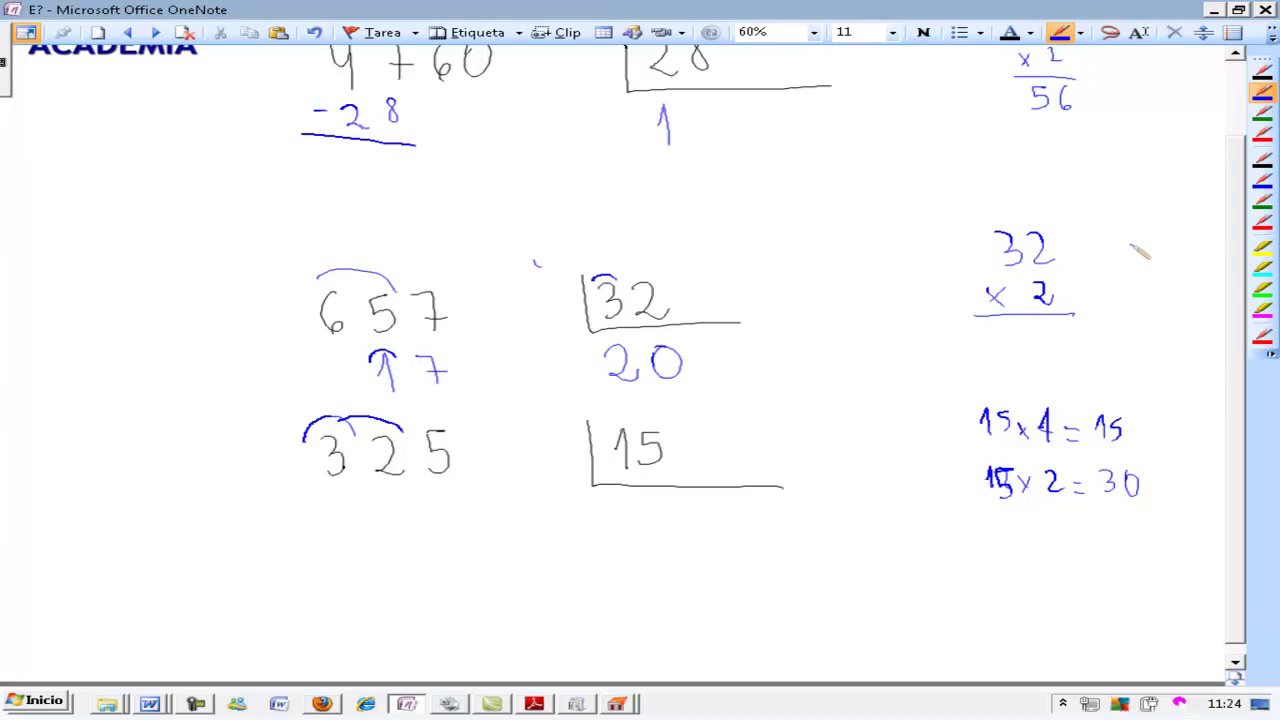
pyautogui.click(1262, 92)
pyautogui.moveTo(1046, 408); pyautogui.dragTo(1050, 440)
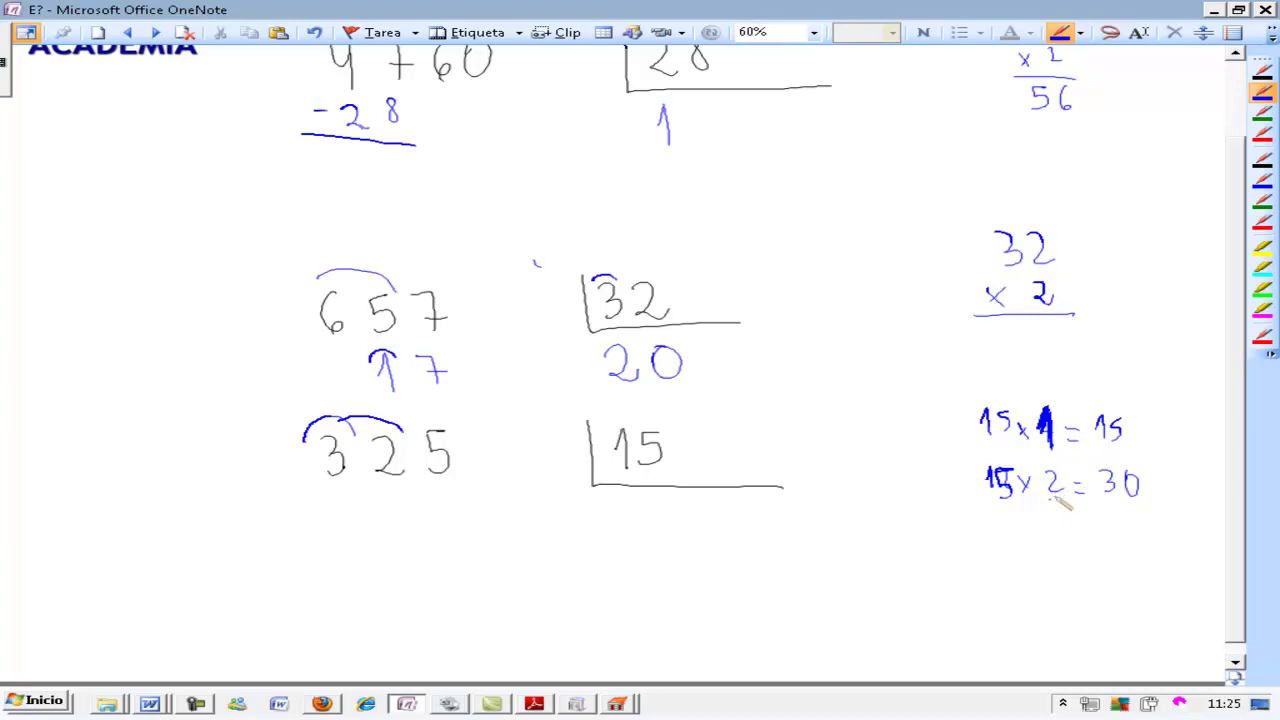
# - Extend the times table with 15 × 3 = 45 and 15 × 4 = 60
pyautogui.moveTo(987, 524)
pyautogui.mouseDown()
pyautogui.moveTo(990, 546)
pyautogui.moveTo(1034, 547)
pyautogui.moveTo(1019, 548)
pyautogui.mouseUp()
pyautogui.moveTo(1046, 524)
pyautogui.mouseDown()
pyautogui.moveTo(1058, 548)
pyautogui.moveTo(1095, 536)
pyautogui.mouseUp()
pyautogui.moveTo(1082, 544); pyautogui.dragTo(1124, 544)
pyautogui.moveTo(1140, 524); pyautogui.dragTo(1130, 546)
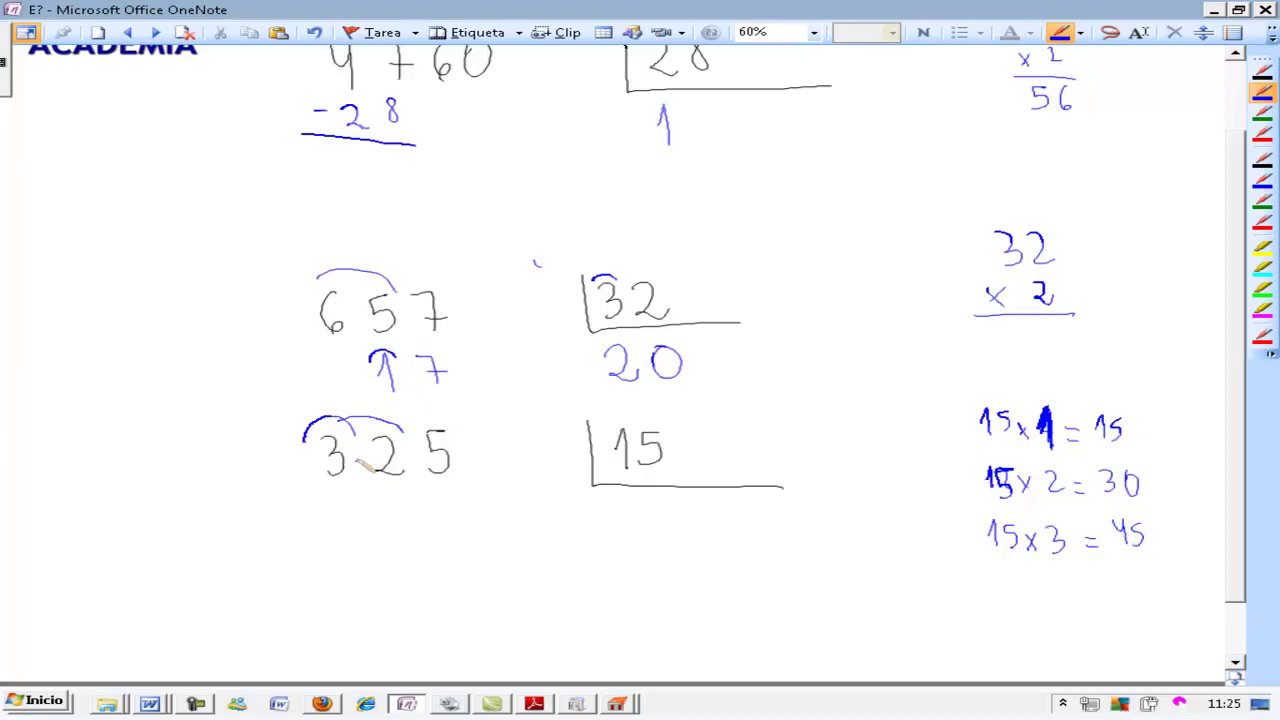
pyautogui.moveTo(989, 581)
pyautogui.mouseDown()
pyautogui.moveTo(1003, 598)
pyautogui.moveTo(1104, 585)
pyautogui.mouseUp()
pyautogui.moveTo(1088, 597); pyautogui.dragTo(1140, 581)
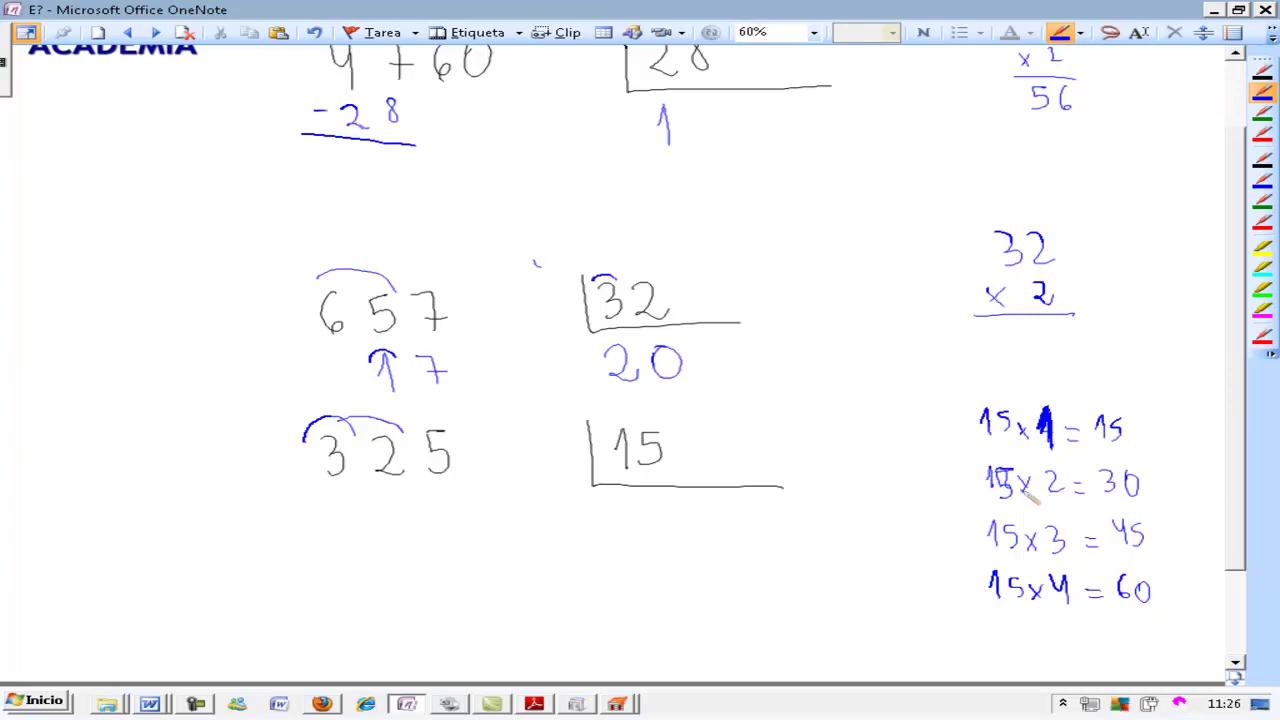
# - Write quotient digit 2 under 15 and an underlined −30 beneath the 32 of 325
pyautogui.moveTo(618, 508); pyautogui.dragTo(640, 530)
pyautogui.moveTo(305, 508)
pyautogui.mouseDown()
pyautogui.moveTo(338, 512)
pyautogui.moveTo(389, 491)
pyautogui.mouseUp()
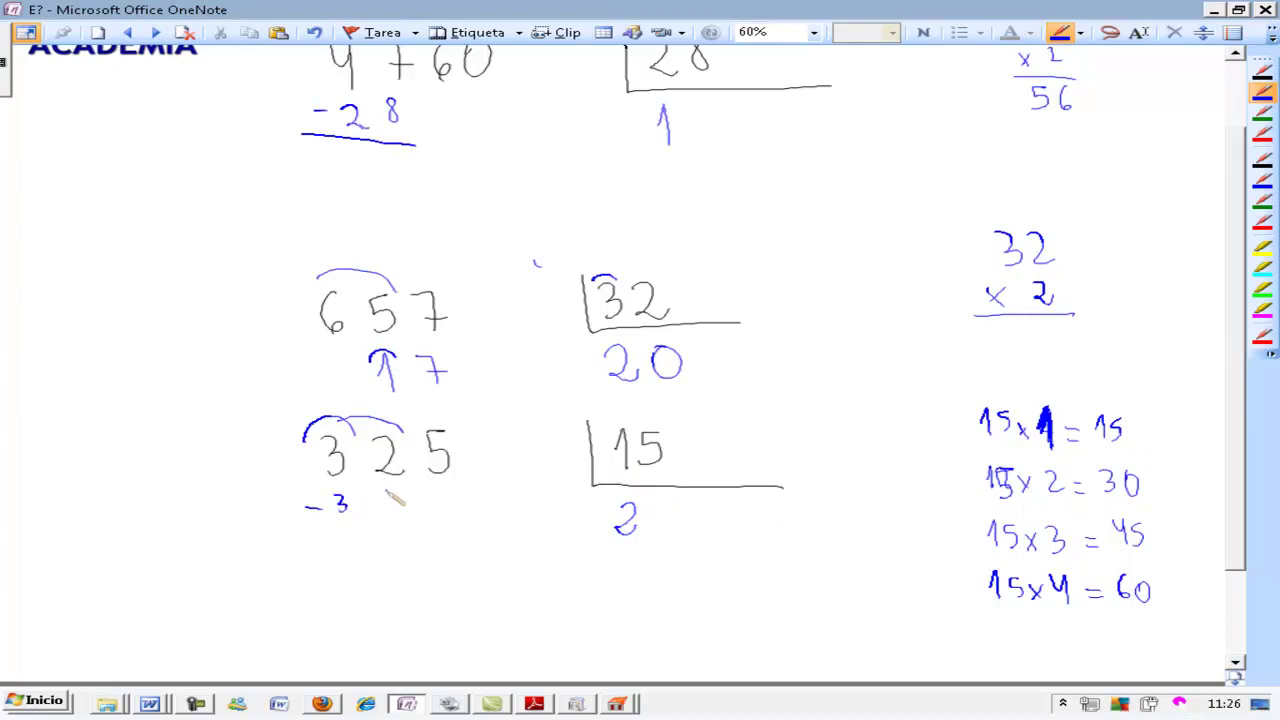
pyautogui.moveTo(307, 519); pyautogui.dragTo(406, 520)
# - Write 25, circle the 1 in 15×1, make the quotient 21, and circle the remainder 10 after subtracting 15
pyautogui.moveTo(382, 548); pyautogui.dragTo(434, 570)
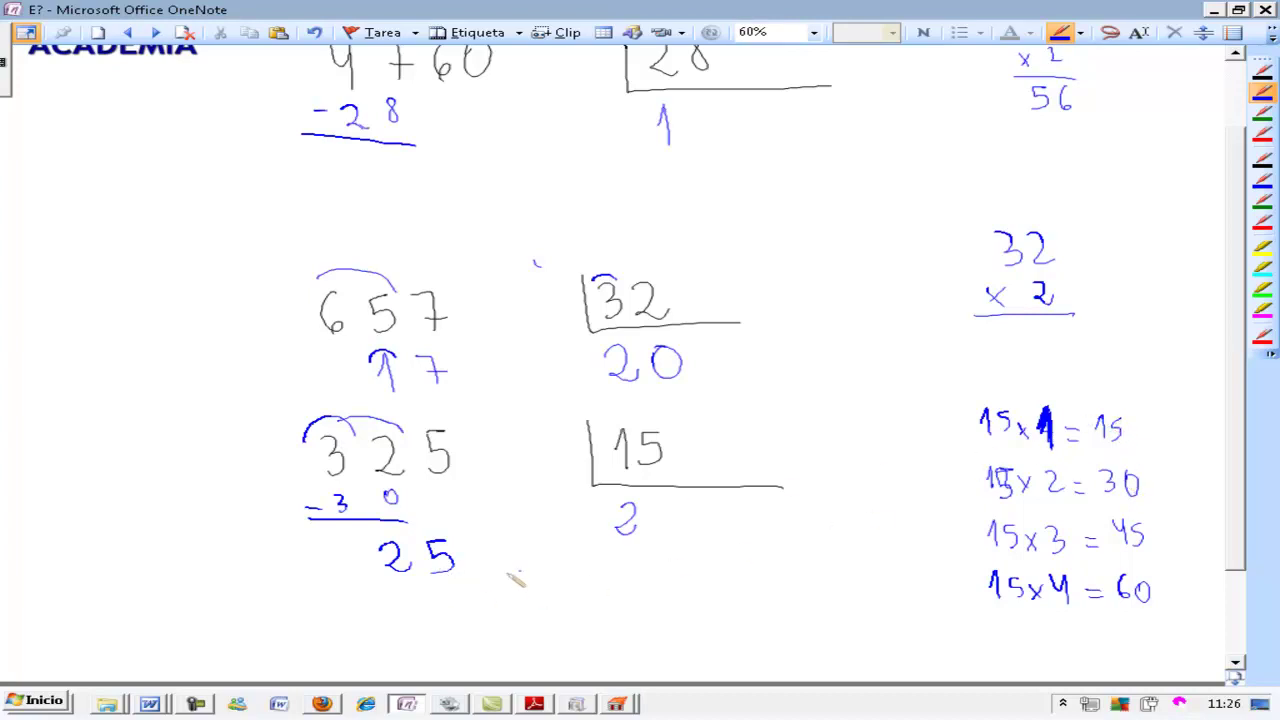
pyautogui.moveTo(1032, 418)
pyautogui.mouseDown()
pyautogui.moveTo(1052, 412)
pyautogui.moveTo(1040, 404)
pyautogui.mouseUp()
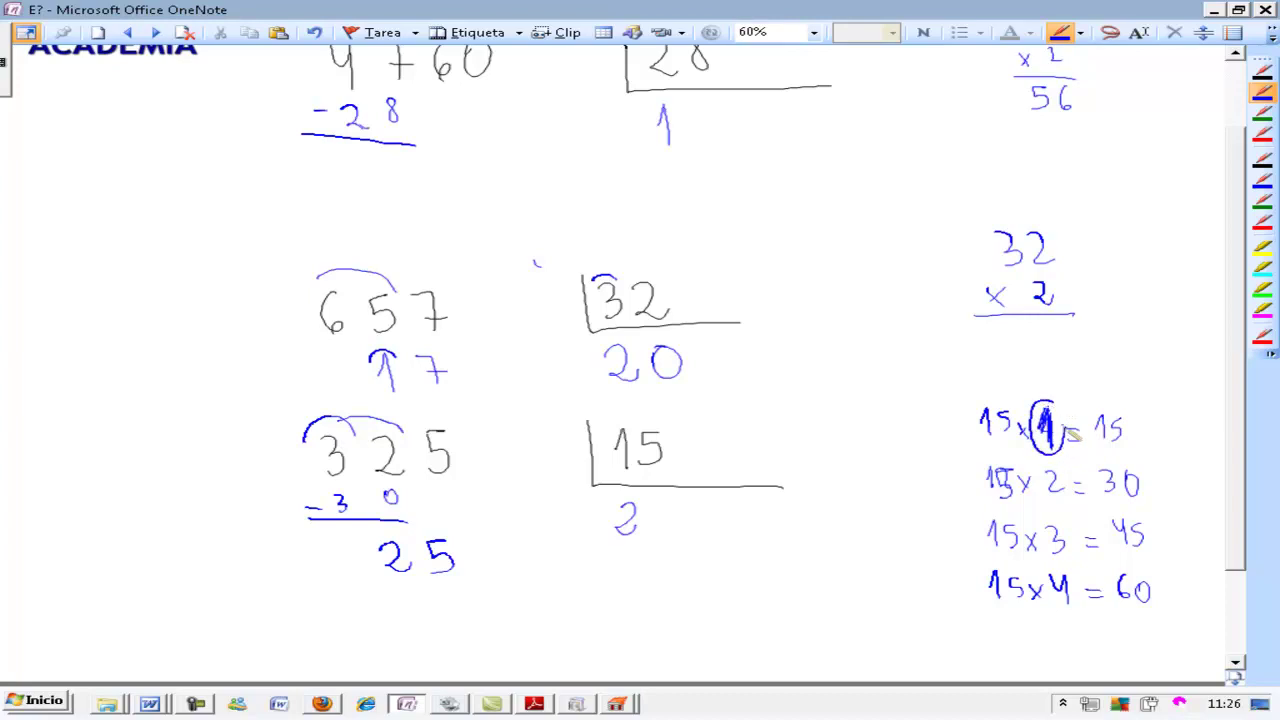
pyautogui.moveTo(658, 512); pyautogui.dragTo(668, 528)
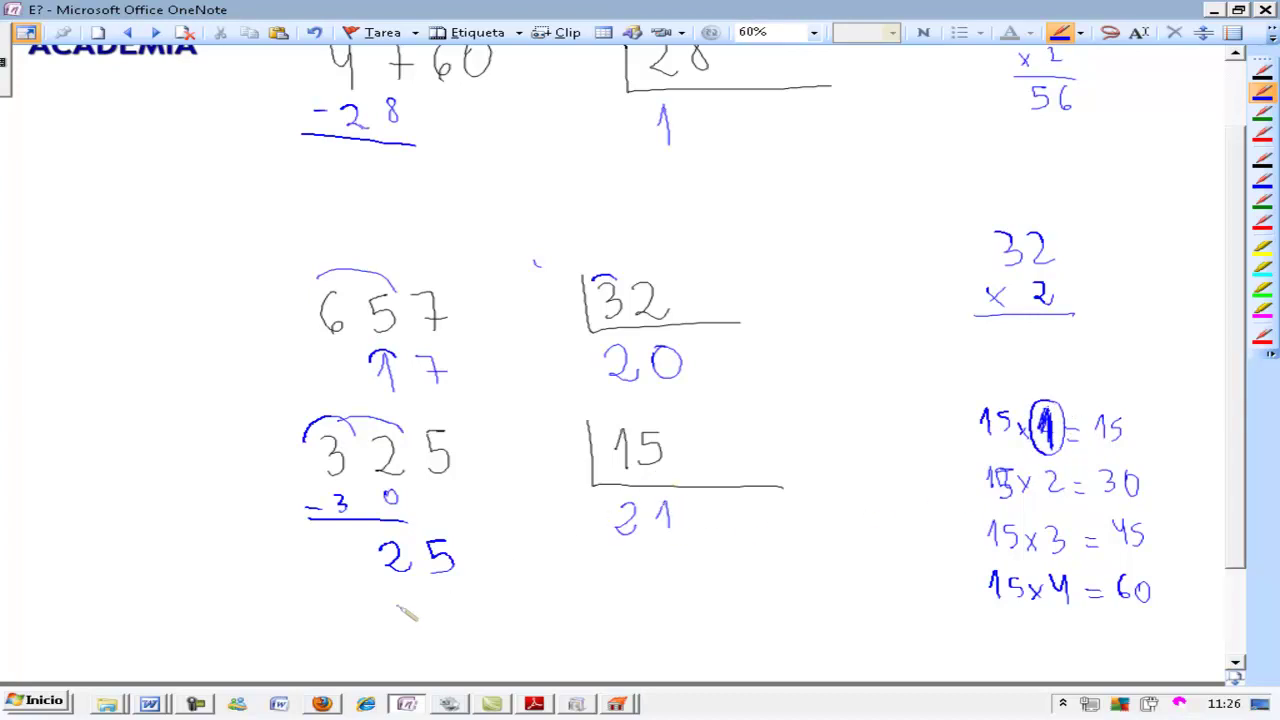
pyautogui.moveTo(400, 586)
pyautogui.mouseDown()
pyautogui.moveTo(404, 606)
pyautogui.moveTo(478, 612)
pyautogui.moveTo(422, 648)
pyautogui.moveTo(452, 626)
pyautogui.moveTo(425, 660)
pyautogui.moveTo(486, 630)
pyautogui.moveTo(424, 616)
pyautogui.mouseUp()
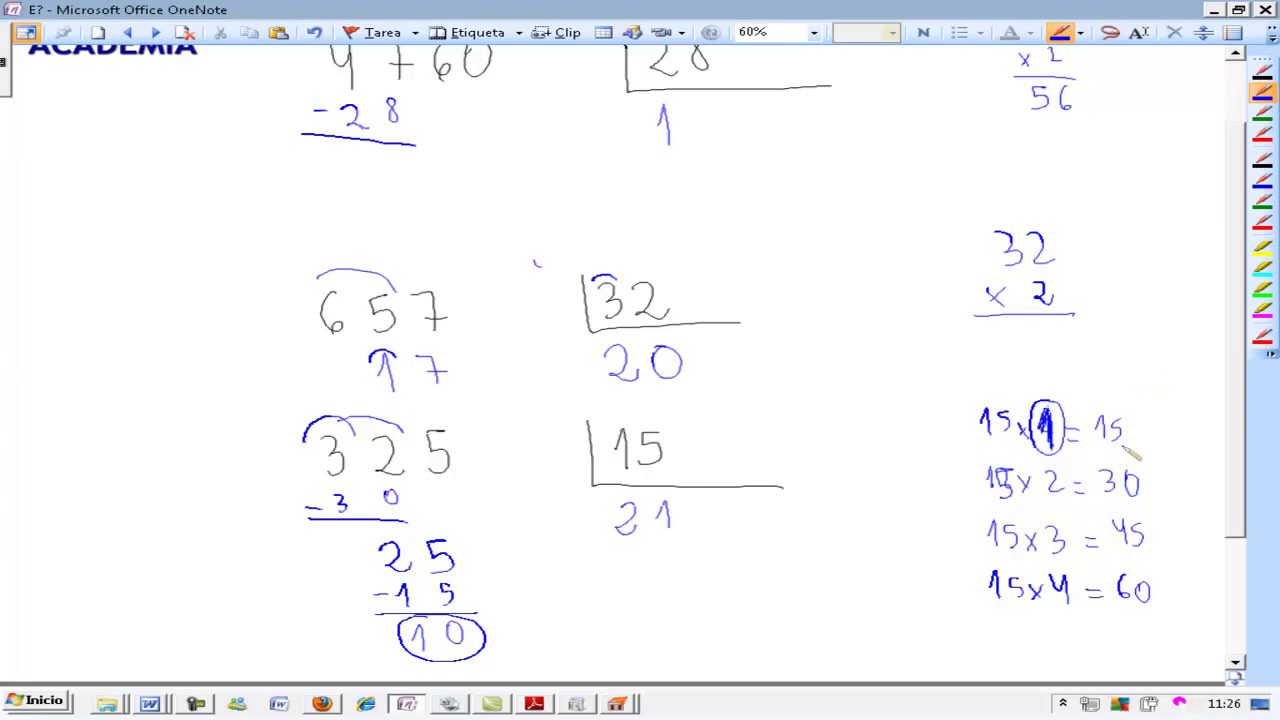
# - Switch to black ink and handwrite the practice division 214 ÷ 13 below the previous work
pyautogui.scroll(-1, 1241, 367)
pyautogui.scroll(-1, 1241, 367)
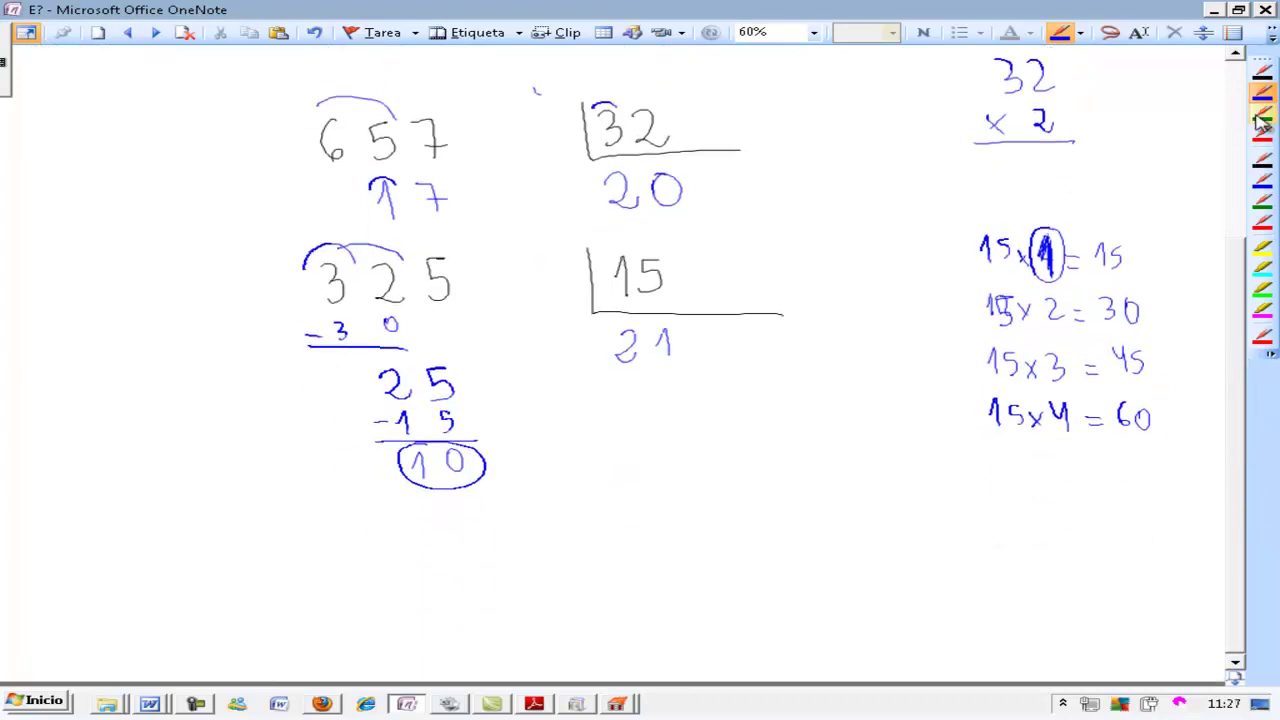
pyautogui.click(1262, 72)
pyautogui.moveTo(203, 531)
pyautogui.mouseDown()
pyautogui.moveTo(235, 561)
pyautogui.moveTo(307, 547)
pyautogui.moveTo(303, 564)
pyautogui.mouseUp()
pyautogui.moveTo(404, 538); pyautogui.dragTo(572, 576)
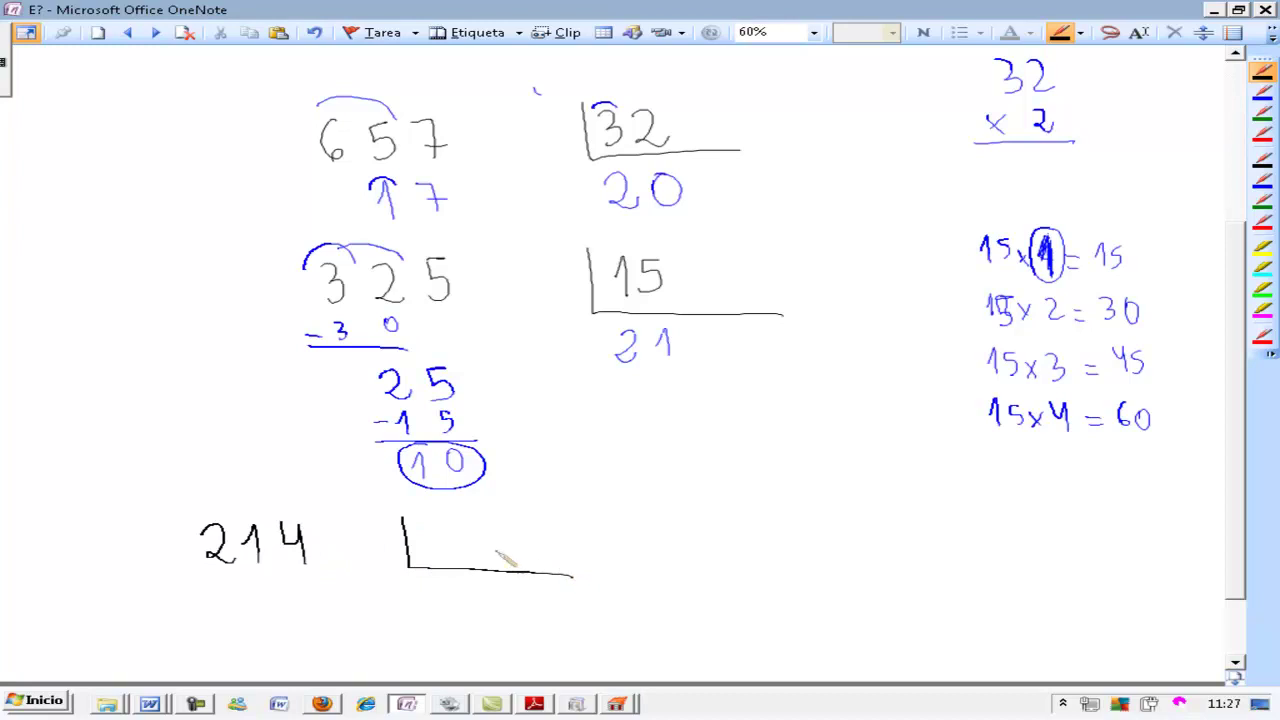
pyautogui.moveTo(430, 530)
pyautogui.mouseDown()
pyautogui.moveTo(435, 562)
pyautogui.moveTo(470, 547)
pyautogui.mouseUp()
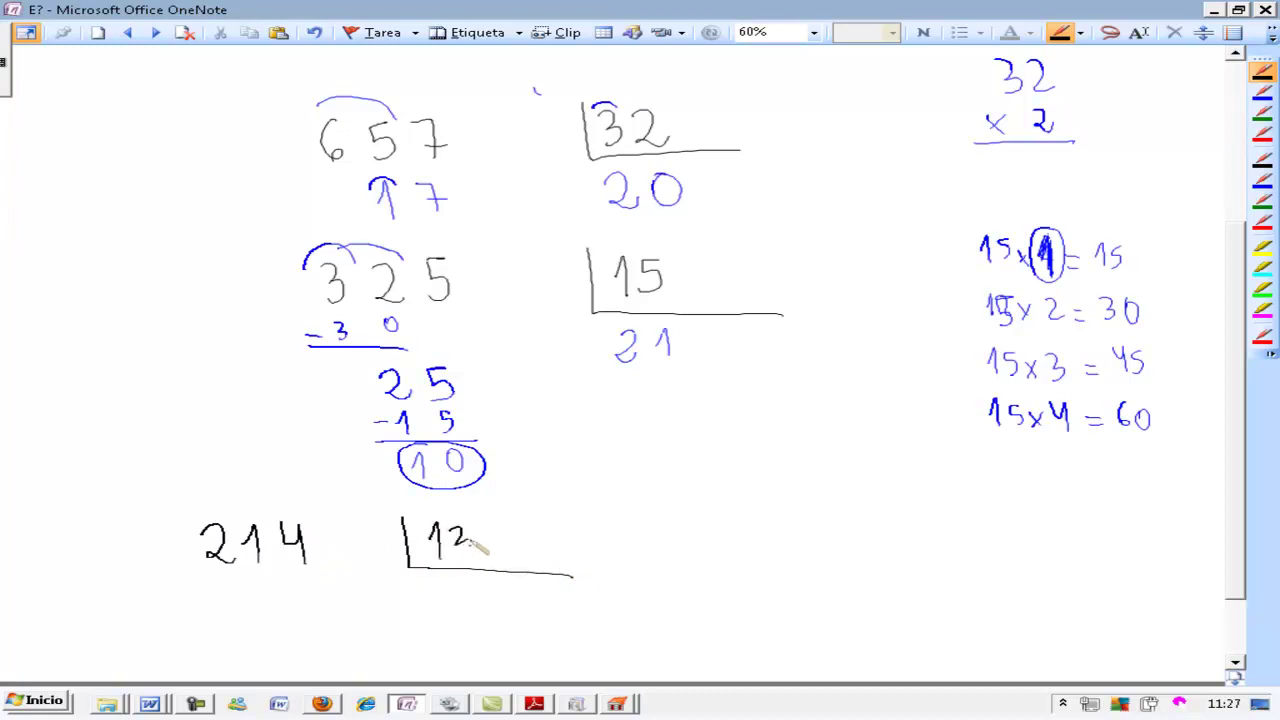
# - Handwrite the division 365 ÷ 16 to the right of 214 ÷ 13
pyautogui.moveTo(820, 527); pyautogui.dragTo(826, 558)
pyautogui.moveTo(874, 524)
pyautogui.mouseDown()
pyautogui.moveTo(876, 550)
pyautogui.moveTo(903, 560)
pyautogui.mouseUp()
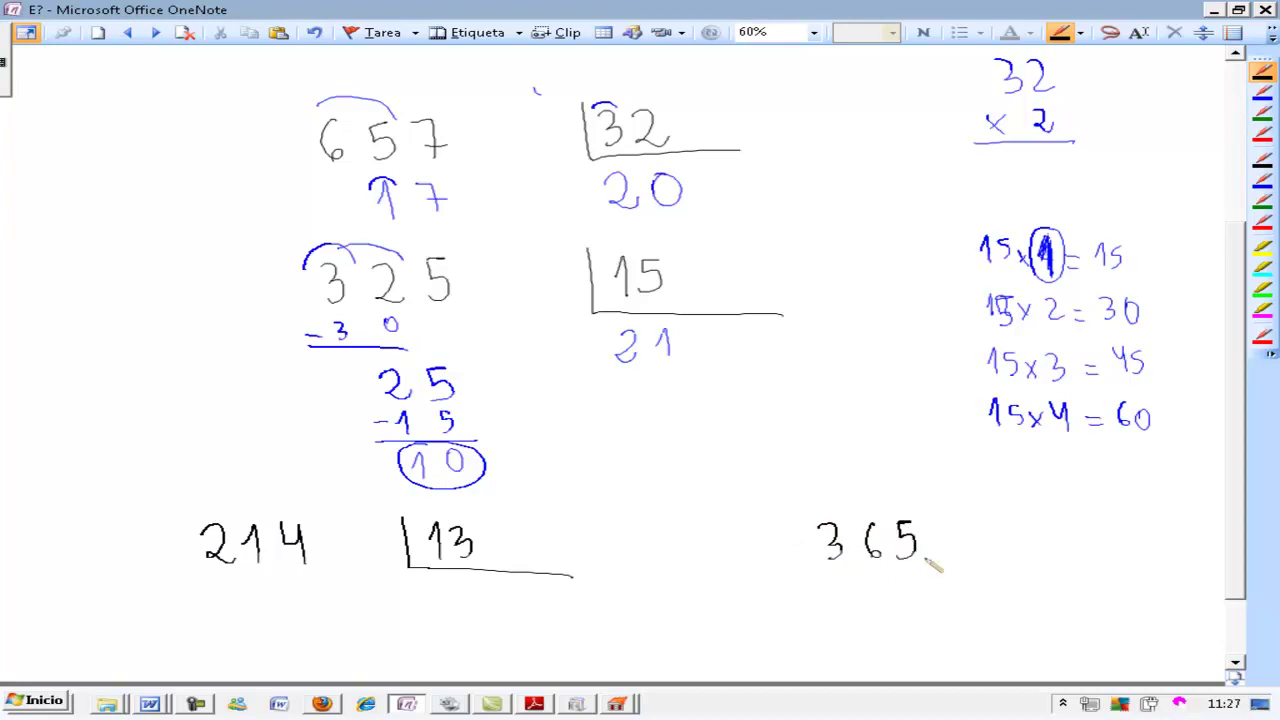
pyautogui.moveTo(986, 512)
pyautogui.mouseDown()
pyautogui.moveTo(1086, 558)
pyautogui.moveTo(1122, 557)
pyautogui.mouseUp()
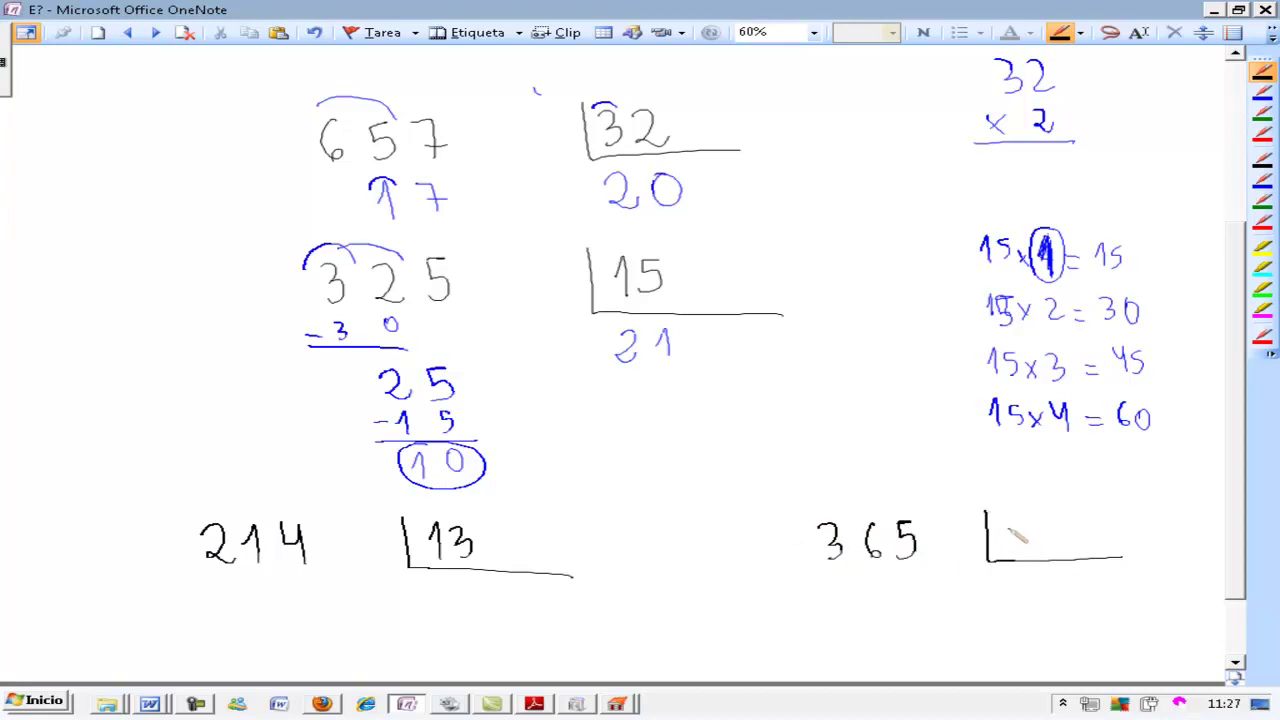
pyautogui.moveTo(1002, 524)
pyautogui.mouseDown()
pyautogui.moveTo(1008, 548)
pyautogui.moveTo(1040, 550)
pyautogui.mouseUp()
# - Handwrite the division 265 ÷ 12 below 214 ÷ 13
pyautogui.scroll(-3, 1233, 520)
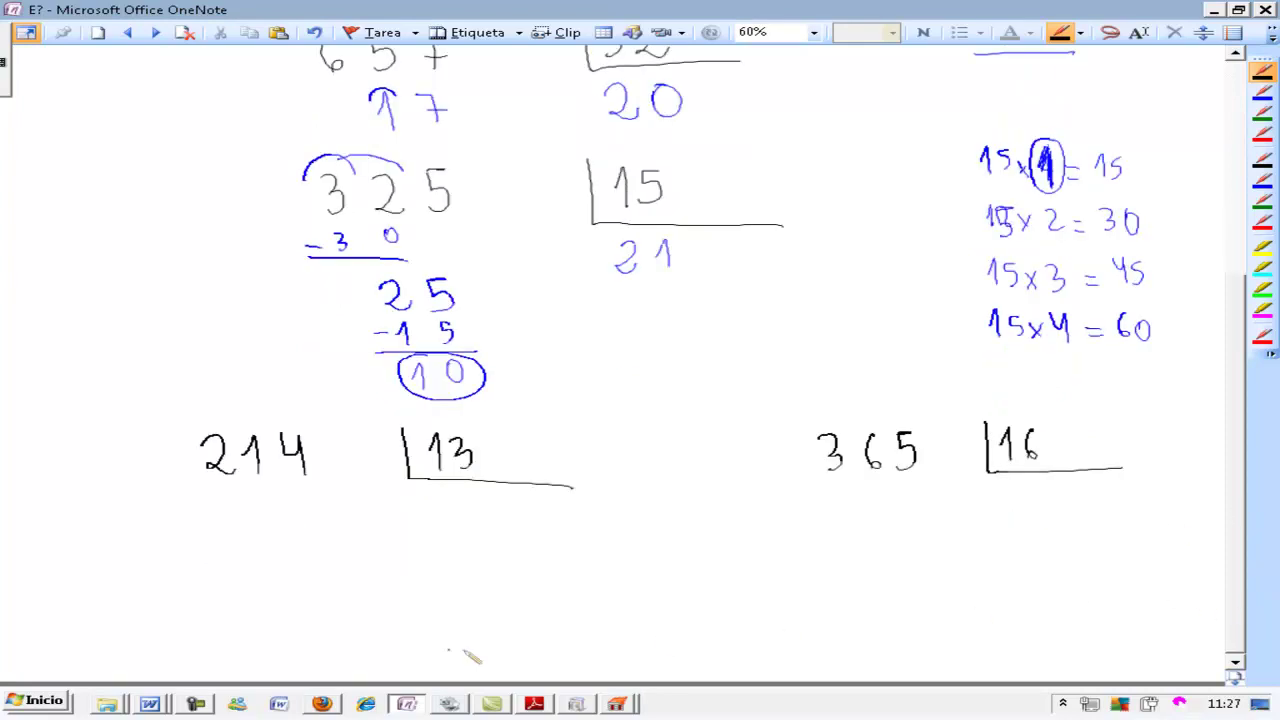
pyautogui.moveTo(205, 580)
pyautogui.mouseDown()
pyautogui.moveTo(230, 603)
pyautogui.moveTo(262, 590)
pyautogui.moveTo(294, 601)
pyautogui.mouseUp()
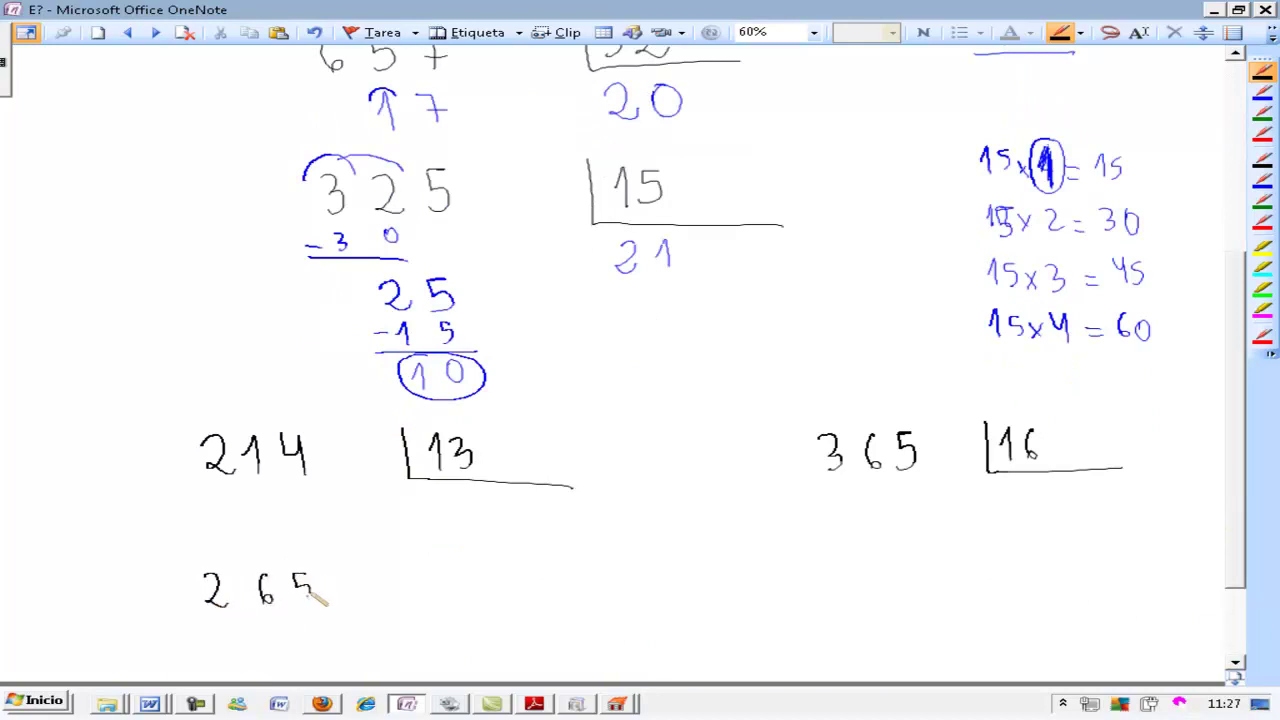
pyautogui.moveTo(414, 558); pyautogui.dragTo(530, 601)
pyautogui.moveTo(430, 568)
pyautogui.mouseDown()
pyautogui.moveTo(434, 595)
pyautogui.moveTo(470, 590)
pyautogui.mouseUp()
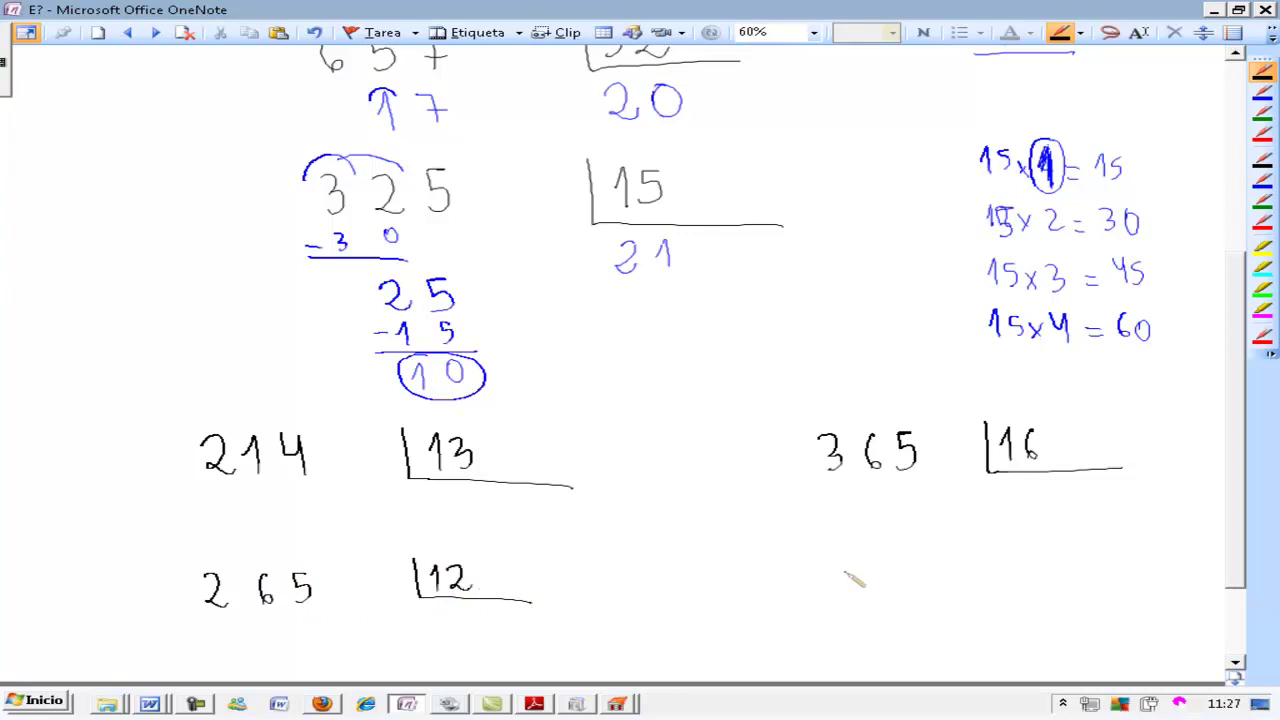
# - Handwrite the division 468 ÷ 17 below 365 ÷ 16
pyautogui.moveTo(830, 552)
pyautogui.mouseDown()
pyautogui.moveTo(846, 580)
pyautogui.moveTo(904, 572)
pyautogui.mouseUp()
pyautogui.moveTo(987, 548); pyautogui.dragTo(1134, 580)
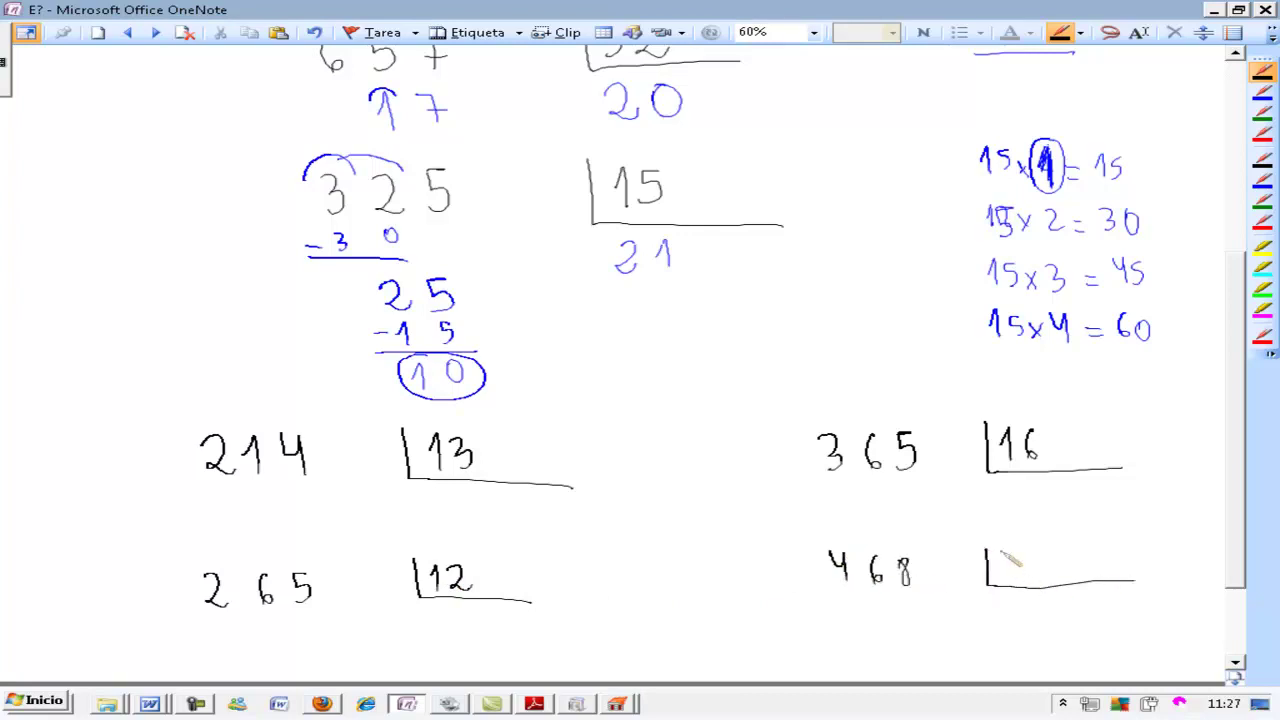
pyautogui.moveTo(1004, 553)
pyautogui.mouseDown()
pyautogui.moveTo(1004, 578)
pyautogui.moveTo(1028, 580)
pyautogui.mouseUp()
pyautogui.click(196, 703)
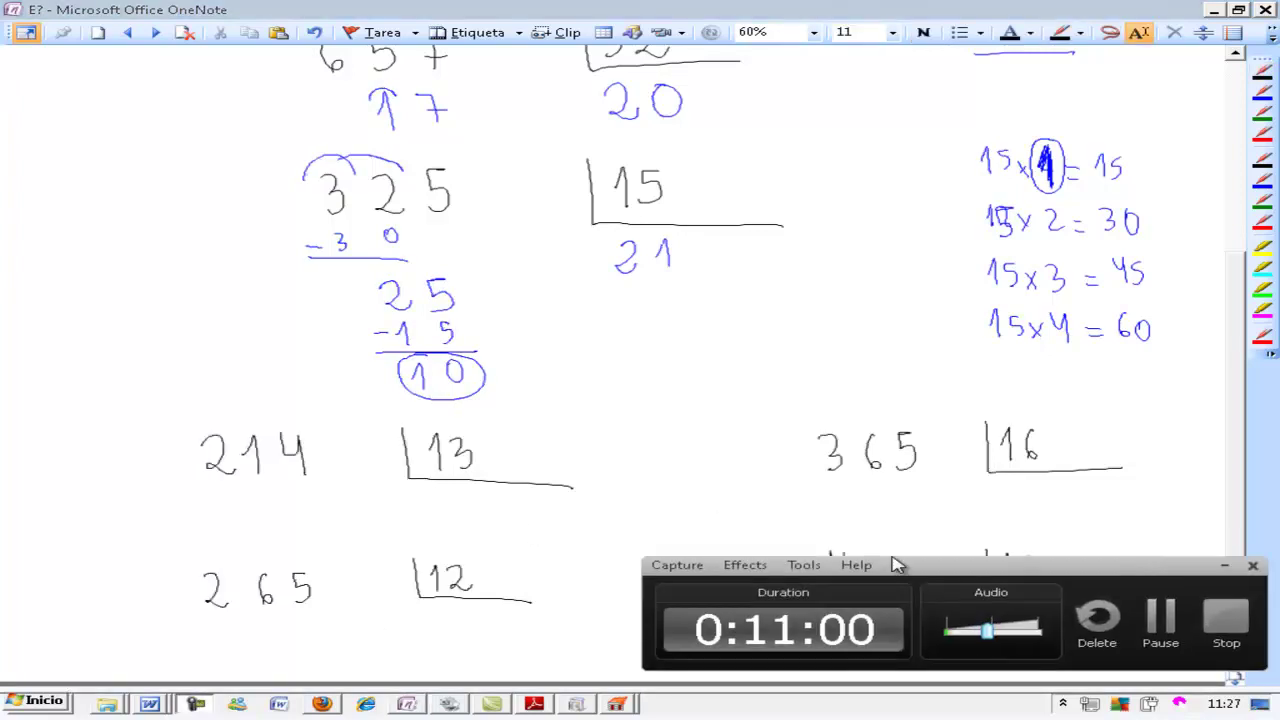